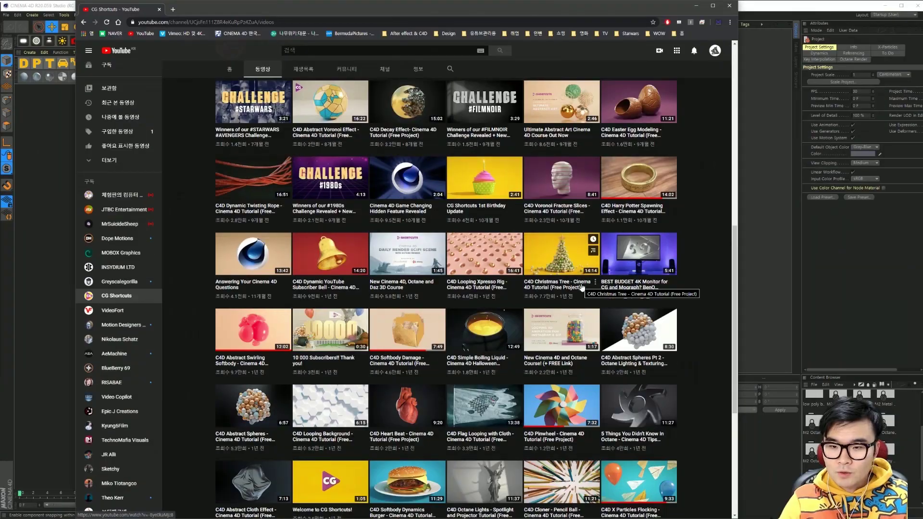
scroll(582, 288, "up", 10)
scroll(529, 276, "up", 5)
scroll(476, 264, "up", 1)
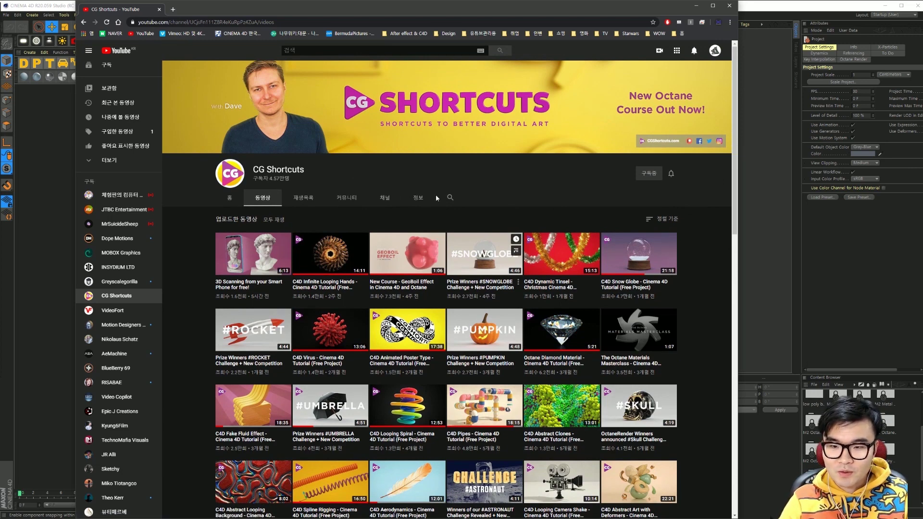
scroll(361, 162, "down", 1)
scroll(481, 231, "down", 3)
scroll(620, 297, "down", 2)
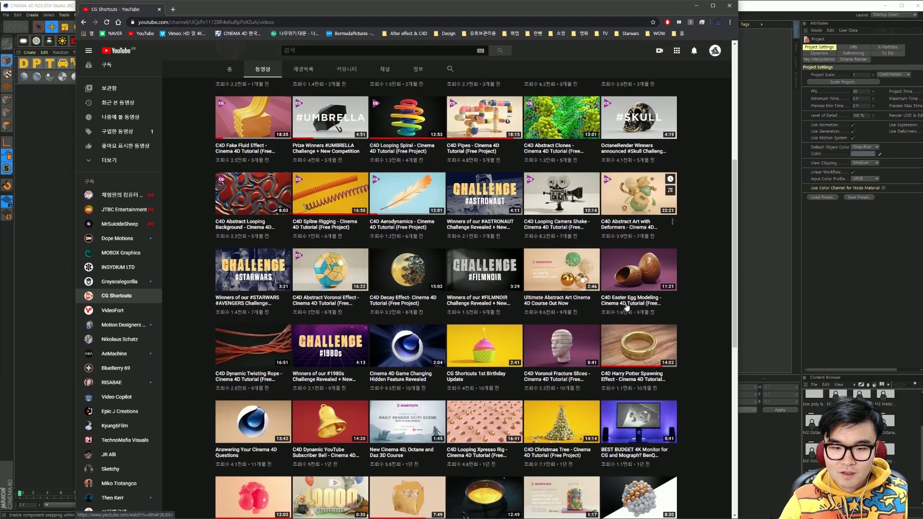
scroll(620, 297, "down", 2)
scroll(620, 296, "down", 1)
scroll(616, 279, "down", 1)
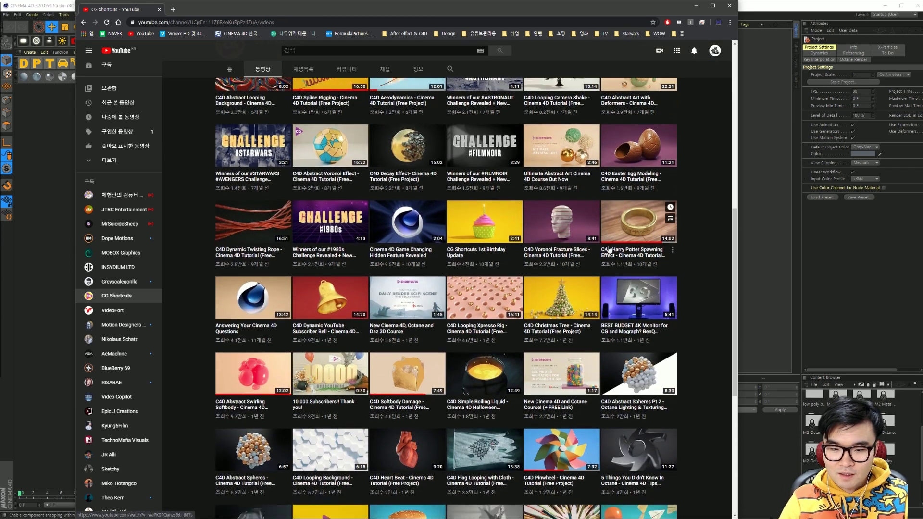
scroll(610, 257, "down", 2)
scroll(607, 260, "down", 2)
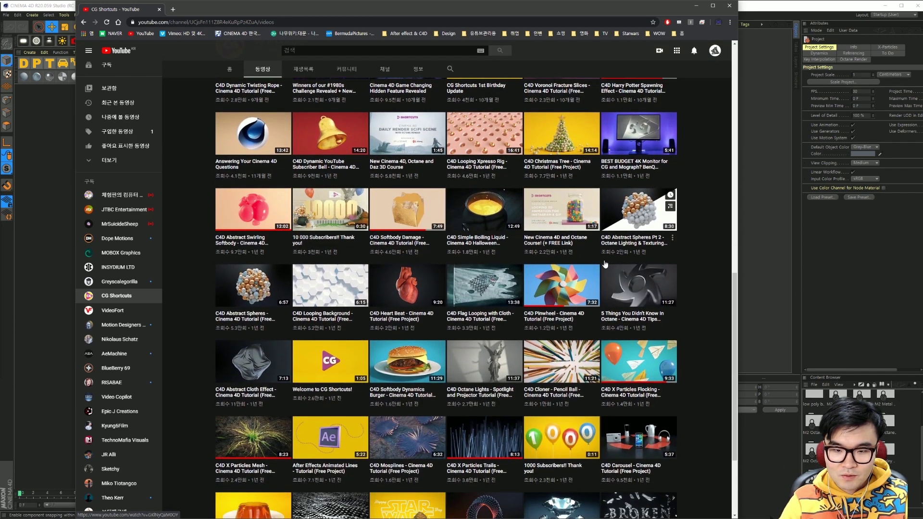
scroll(603, 268, "up", 2)
scroll(604, 267, "up", 1)
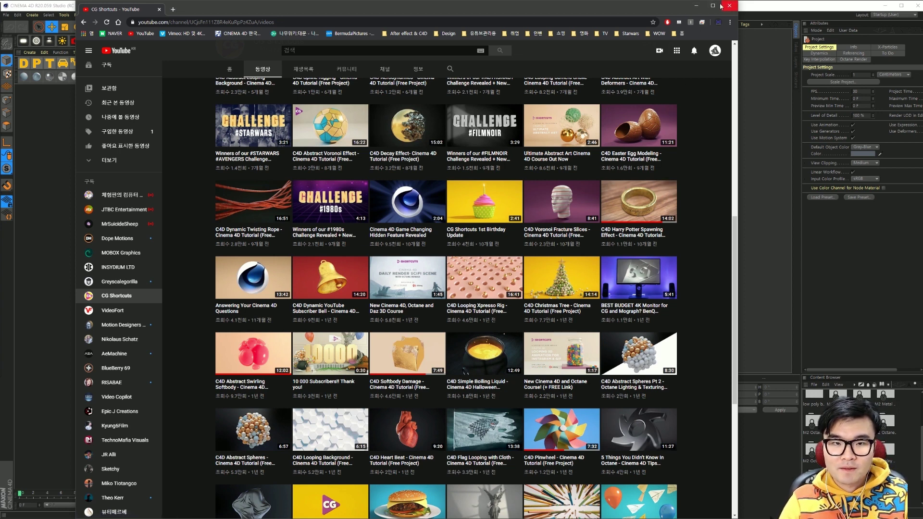
Return to Cinema 4D and add a Torus primitive (200 cm ring, 50 cm pipe), viewed from farther out
left_click(697, 7)
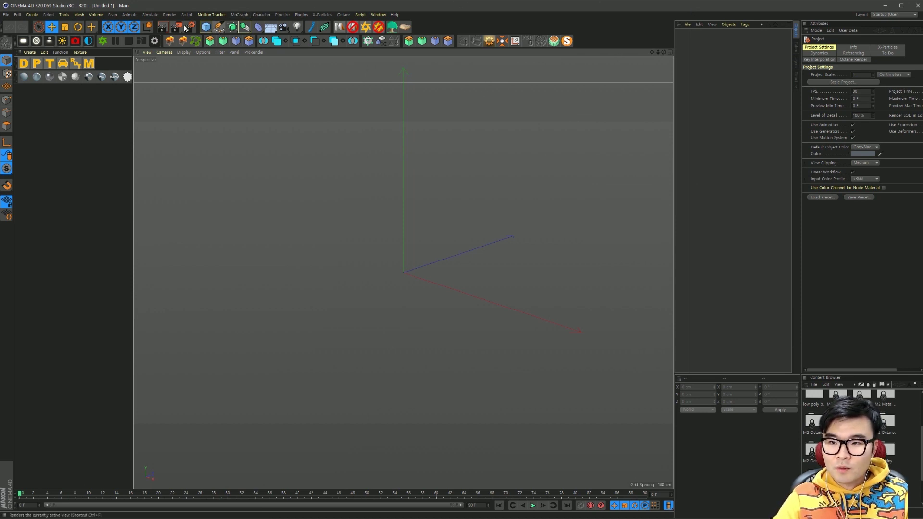
left_click(203, 31)
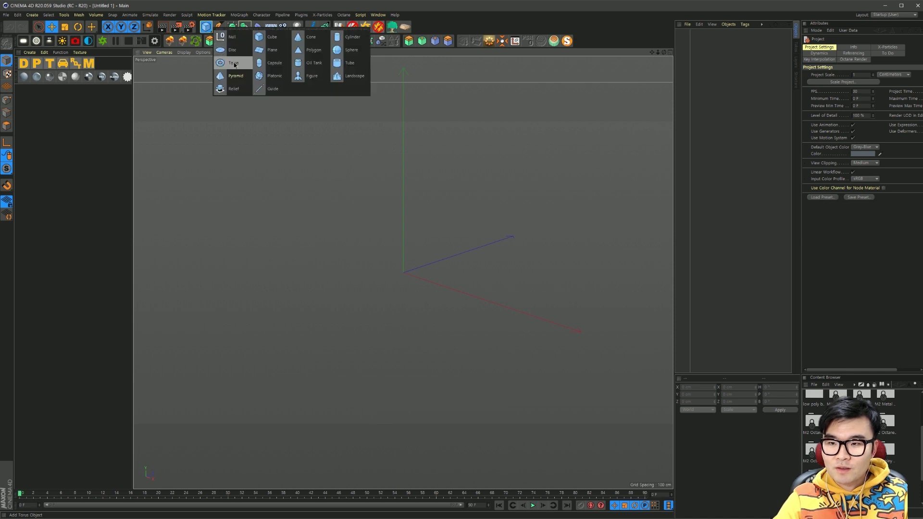
left_click(235, 64)
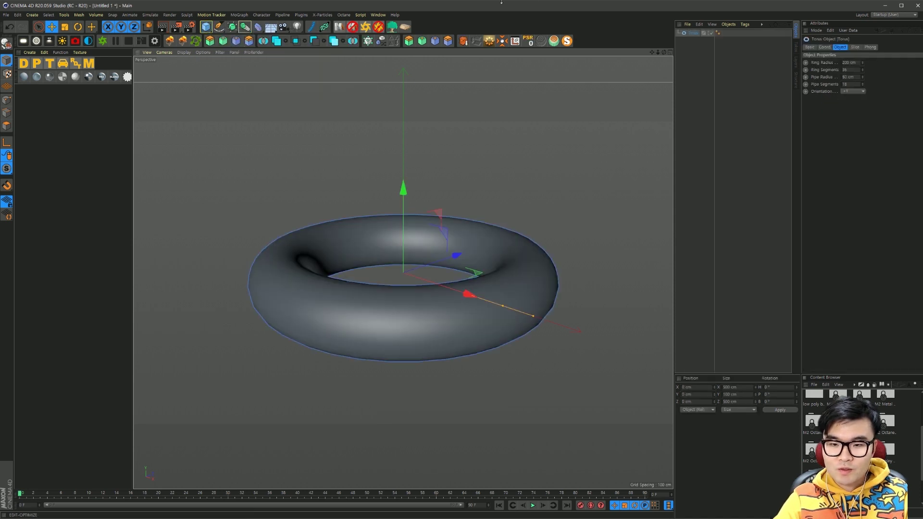
scroll(494, 113, "down", 2)
mouse_move(492, 118)
left_mouse_down("alt")
mouse_move(429, 265)
mouse_move(451, 272)
left_mouse_up("alt")
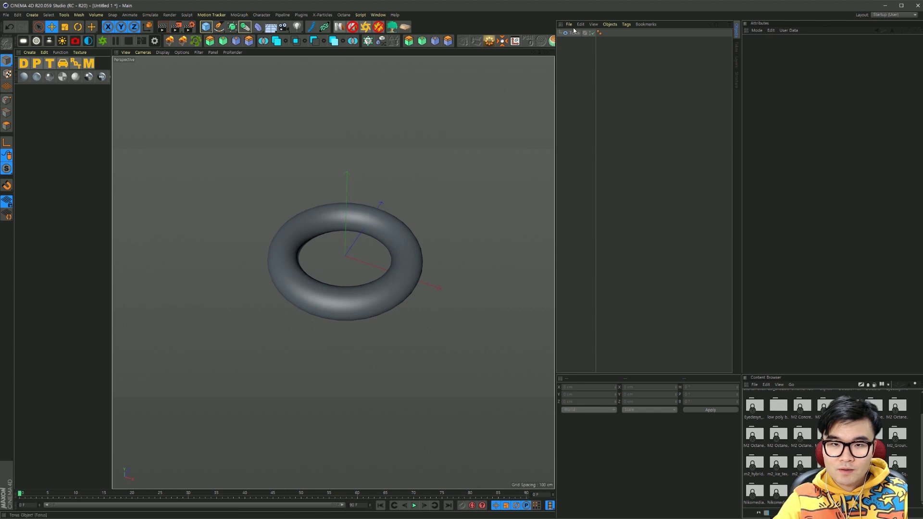
Set the torus Ring Radius to 40 cm and Pipe Radius to 10 cm
left_click(572, 32)
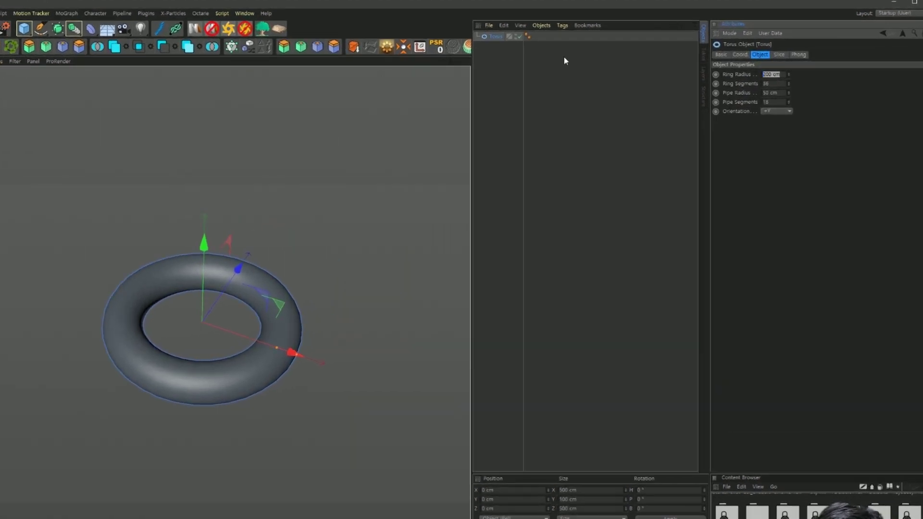
type("40")
key("Tab")
key("Tab")
type("40")
key("Return")
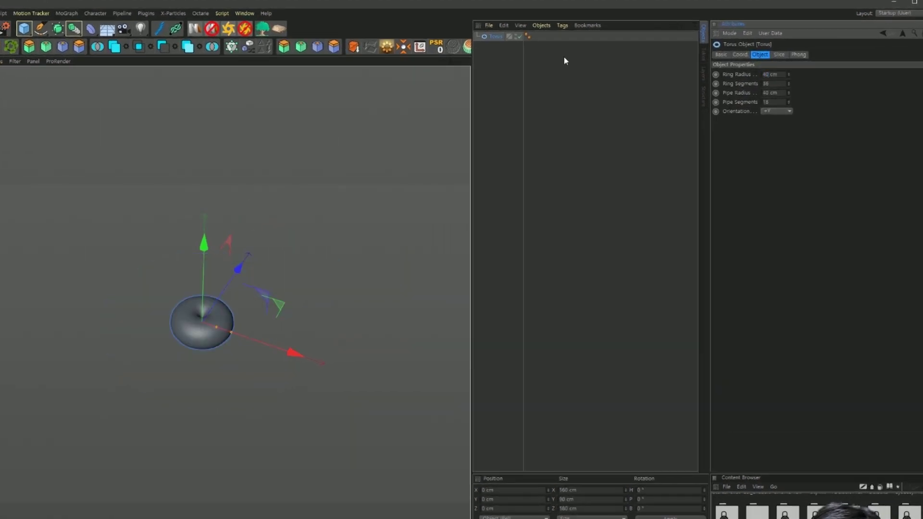
double_click(777, 94)
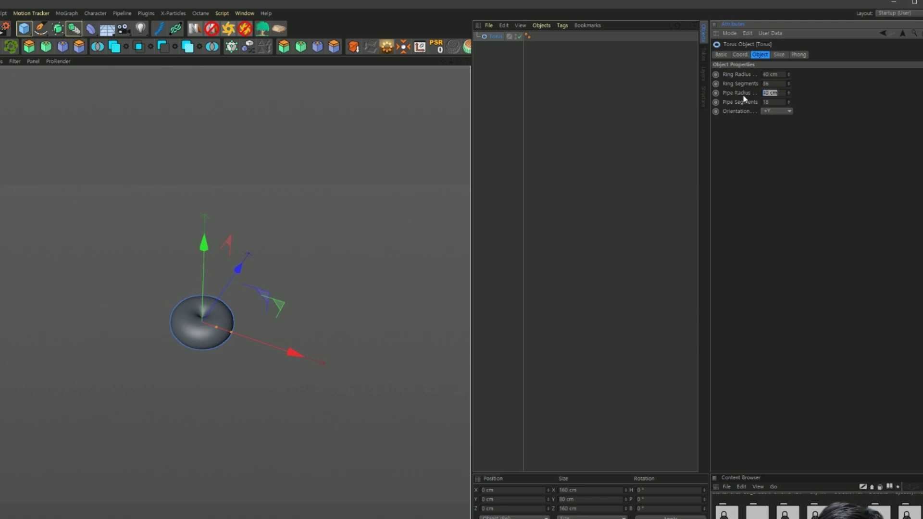
type("10")
key("Return")
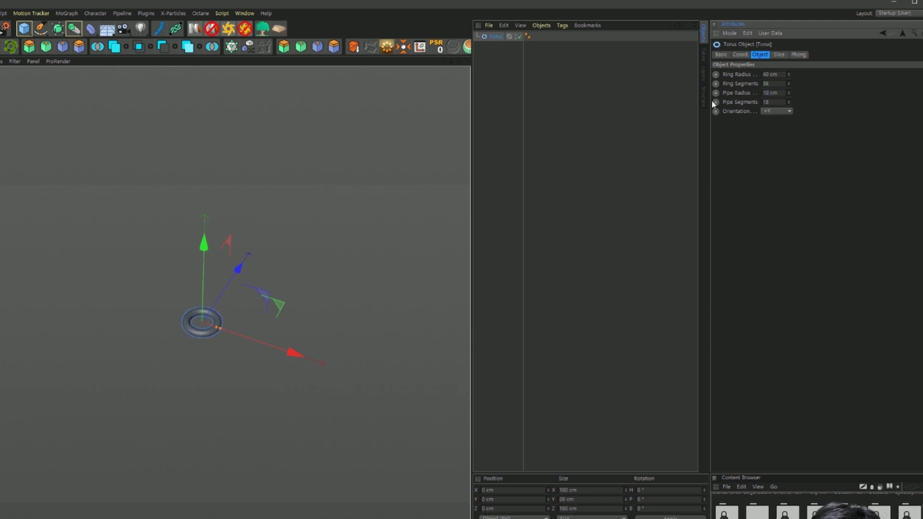
Give the torus 20 ring segments and 8 pipe segments
scroll(211, 301, "up", 4)
scroll(211, 301, "up", 2)
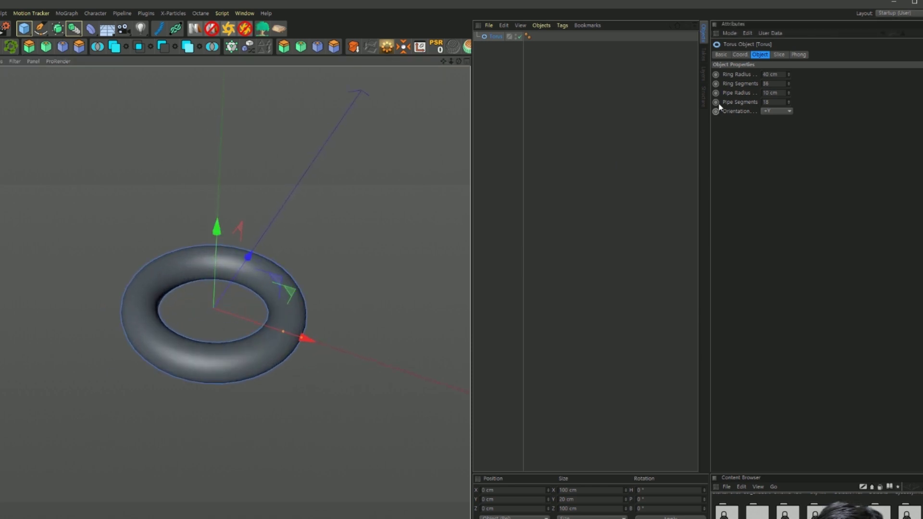
double_click(774, 83)
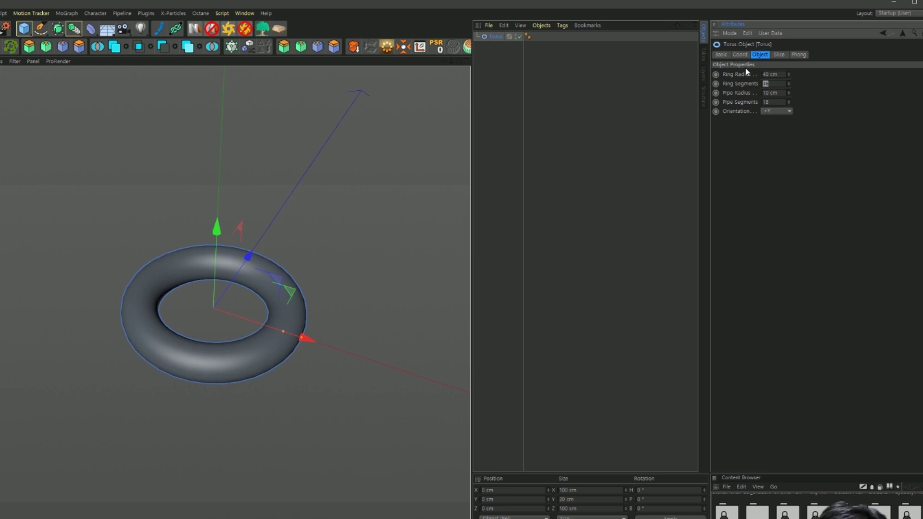
type("20")
key("Return")
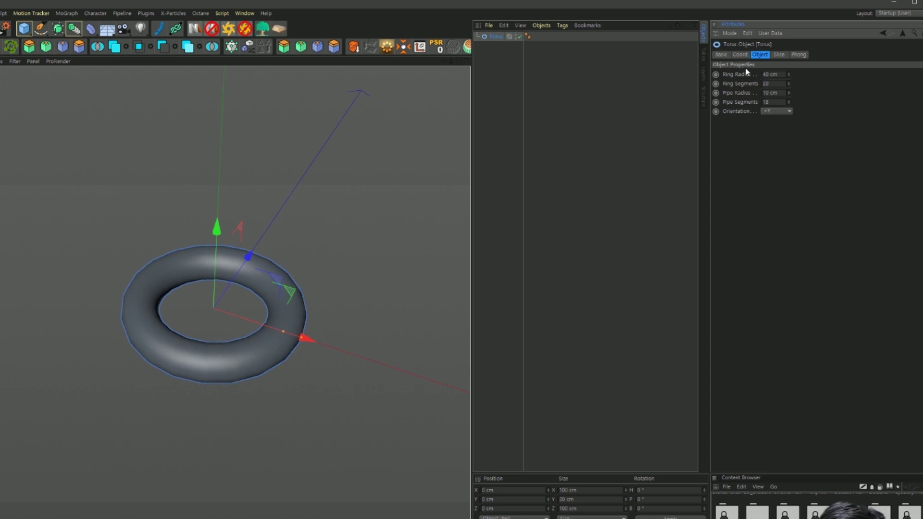
double_click(771, 103)
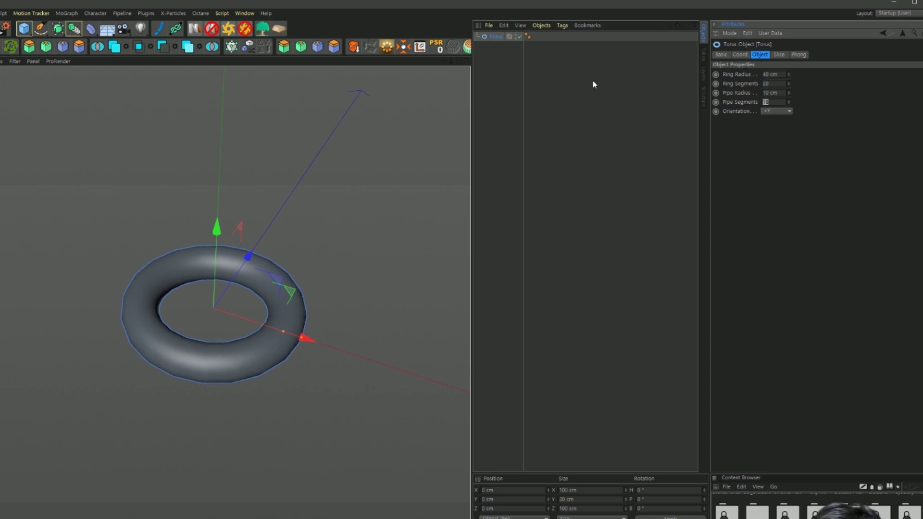
type("8")
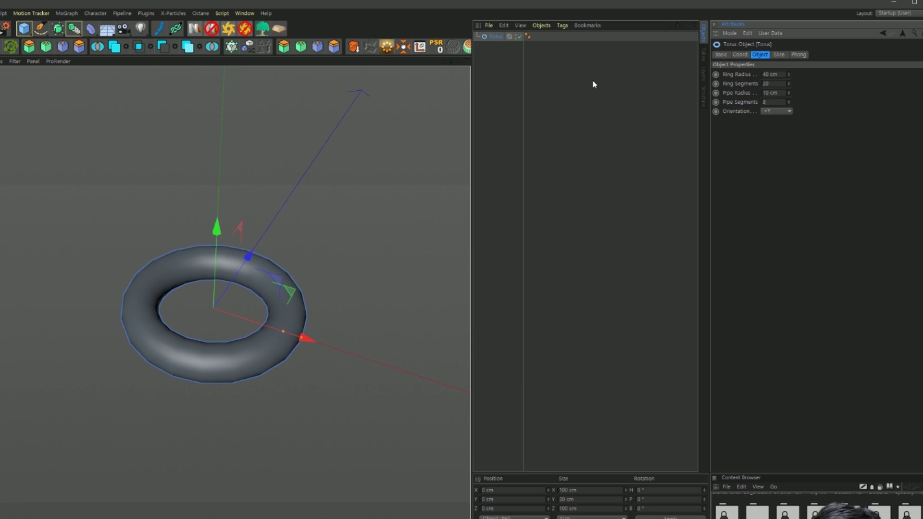
key("Return")
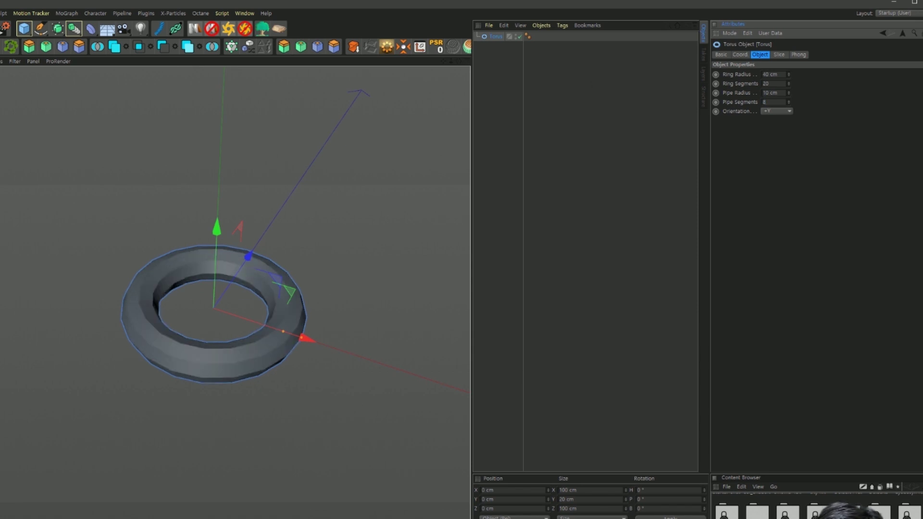
scroll(284, 217, "down", 4)
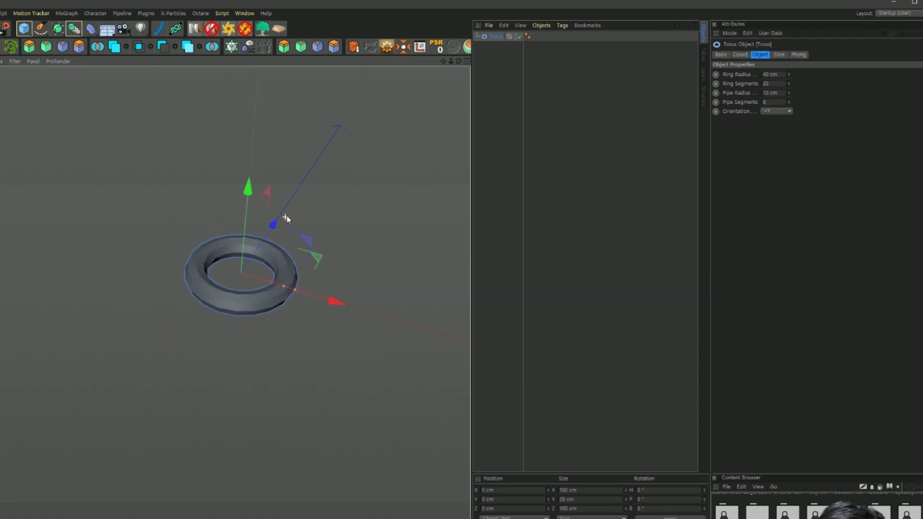
middle_click_drag(298, 189, 173, 288, "alt")
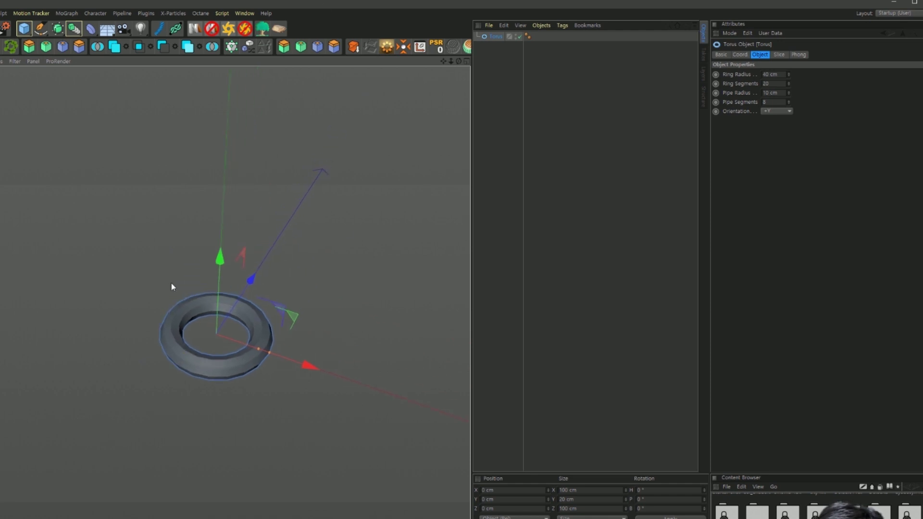
Add a Plane sized 1500 cm by 1500 cm
left_click(24, 28)
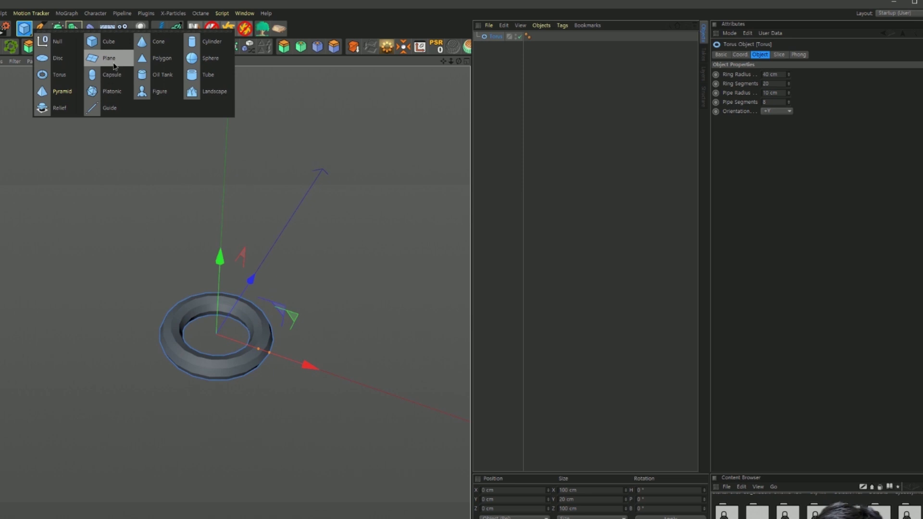
left_click(115, 60)
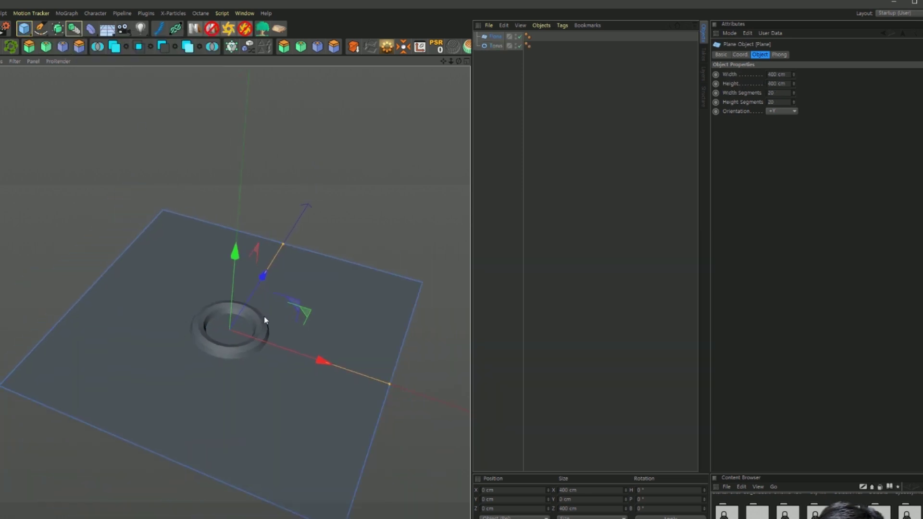
left_click(777, 74)
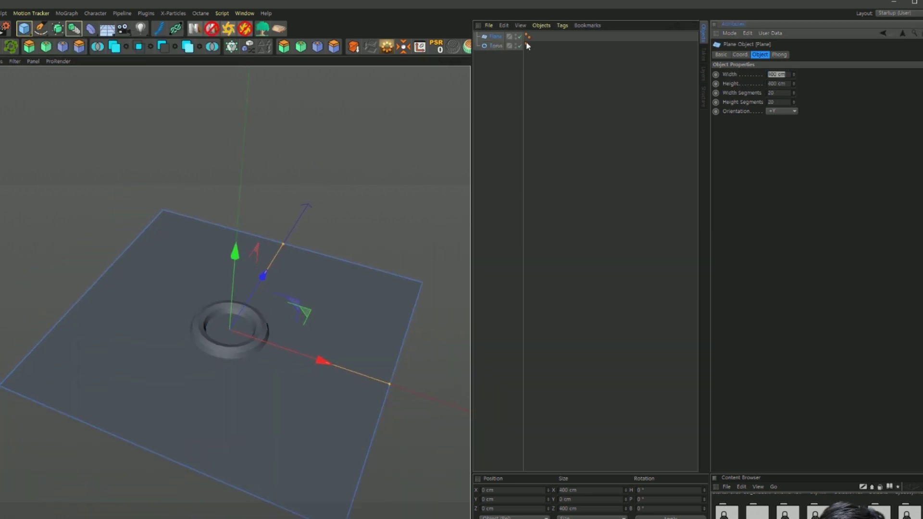
type("1500")
key("Tab")
type("1500")
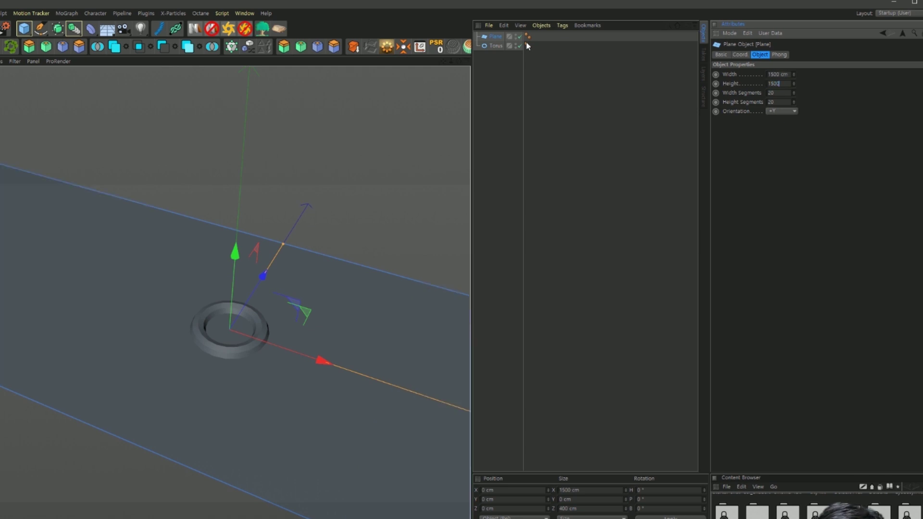
key("Return")
Switch the viewport to Gouraud Shading (Lines) and tilt to look across the plane
scroll(213, 345, "down", 2)
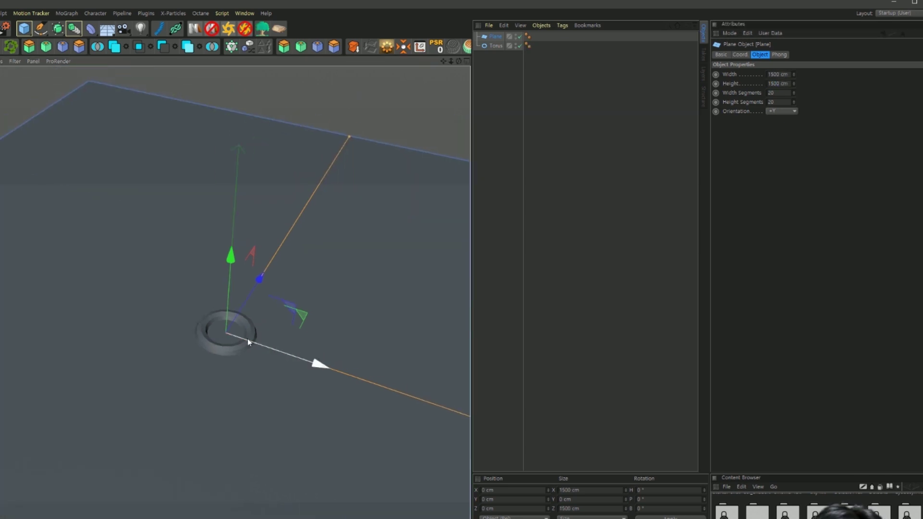
key("n")
key("b")
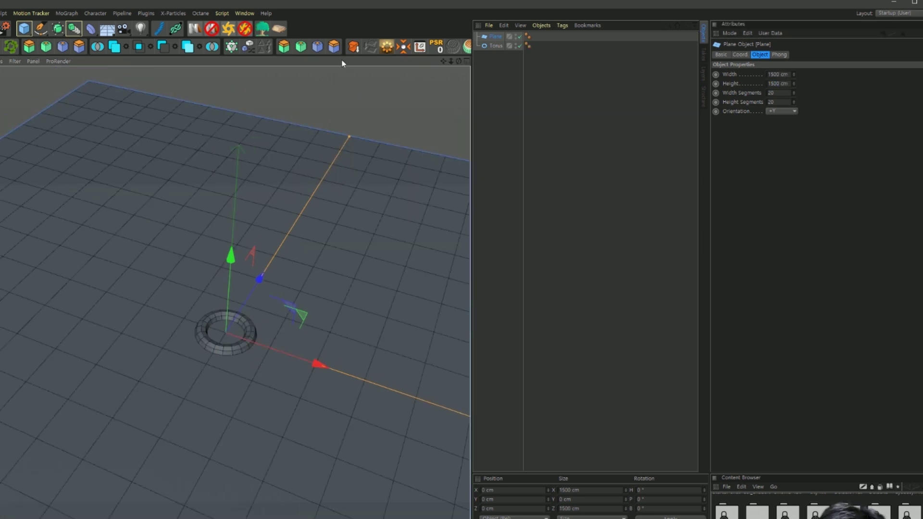
left_click_drag(343, 63, 266, 329, "alt")
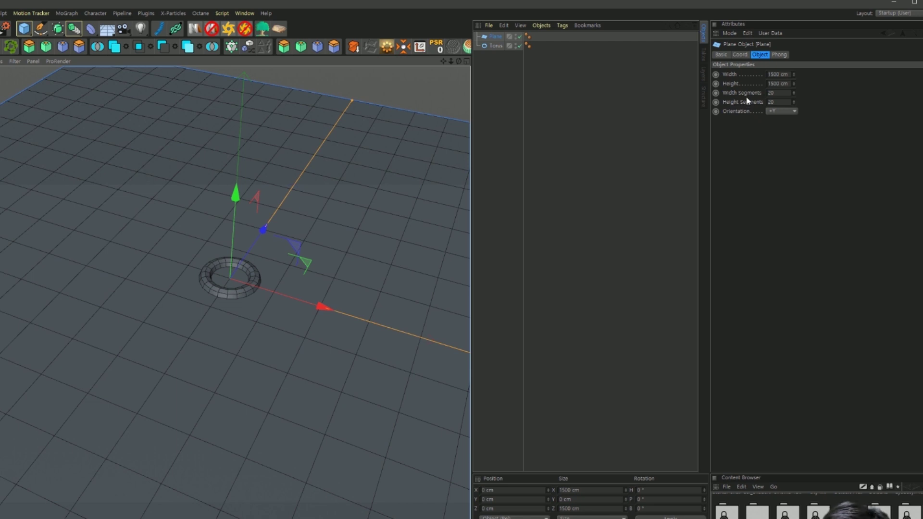
Set the plane's Width and Height Segments to 50 each
double_click(773, 93)
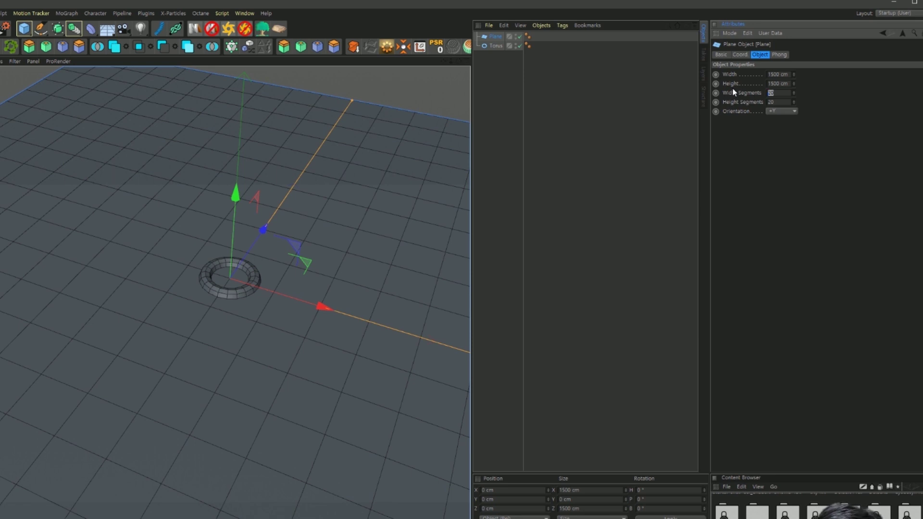
type("50")
key("Tab")
type("50")
key("Return")
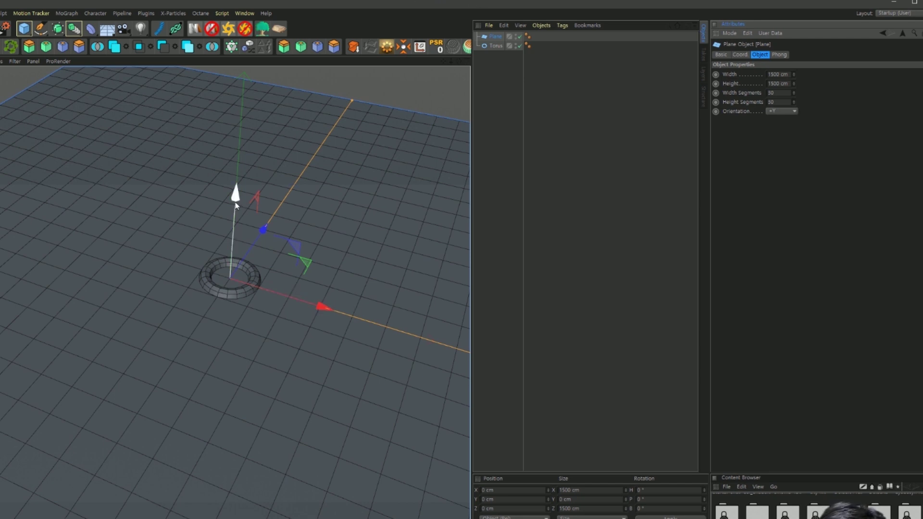
Drag the Torus up its Y axis to about 271 cm above the plane
left_click(490, 46)
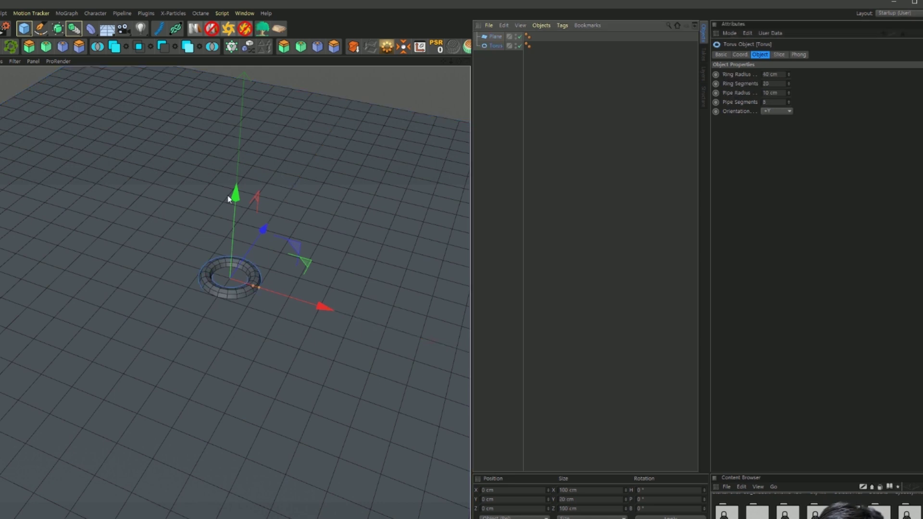
left_click_drag(229, 199, 239, 80)
left_click_drag(256, 360, 210, 361, "alt")
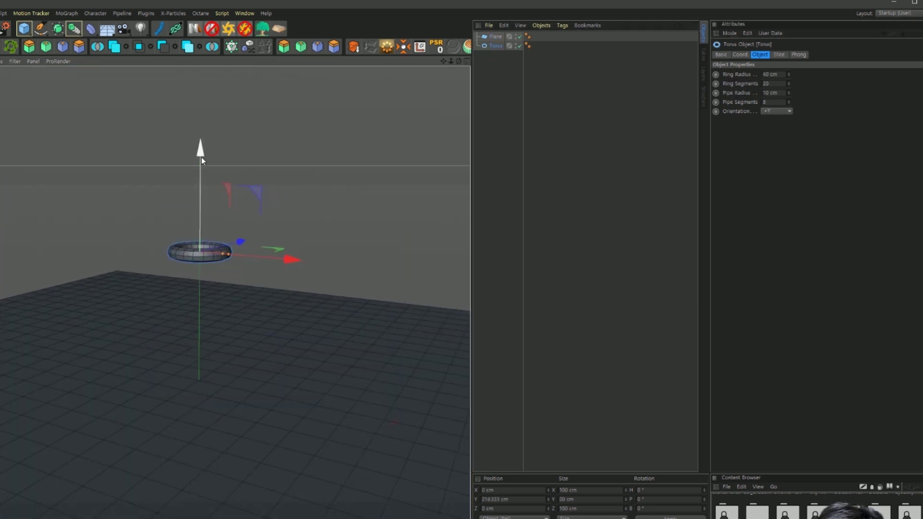
left_click_drag(201, 158, 204, 113)
middle_click_drag(198, 291, 250, 343, "alt")
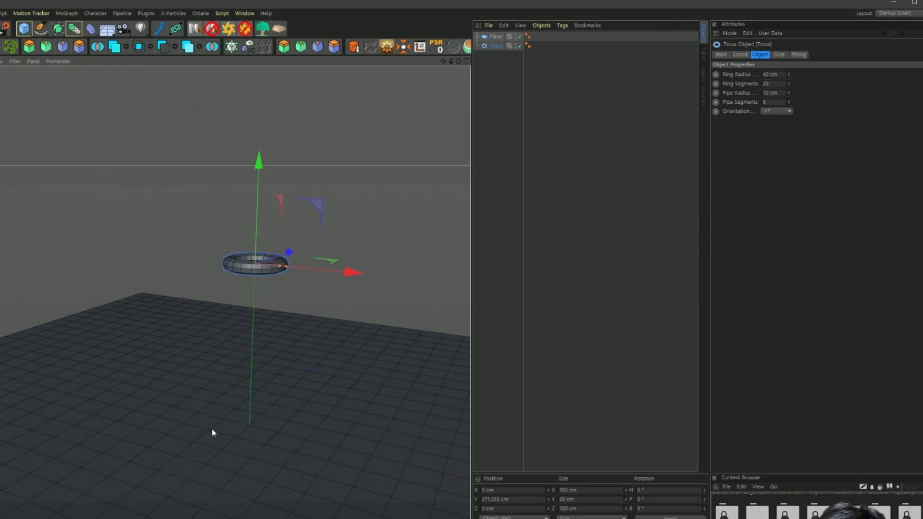
Tag the Torus as a Rigid Body and the Plane as a Collider Body
right_click(496, 47)
mouse_move(527, 142)
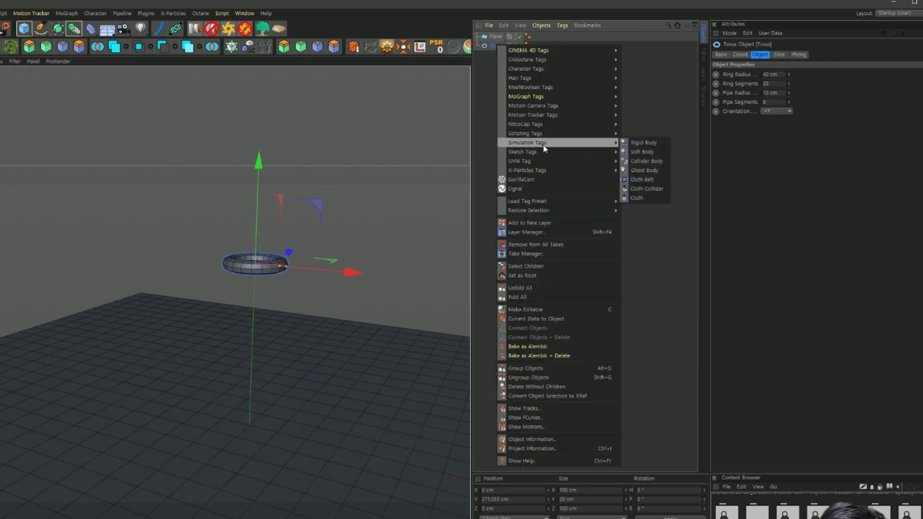
left_click(640, 146)
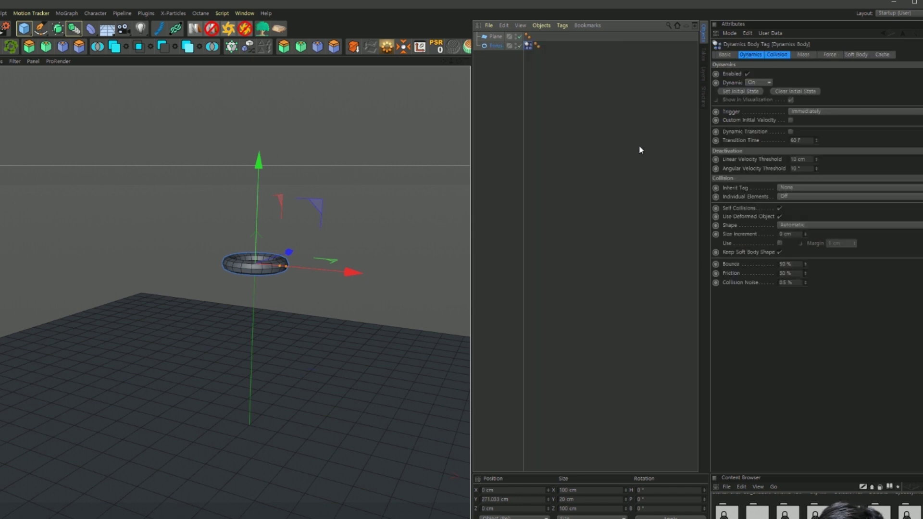
left_click(496, 37)
right_click(500, 37)
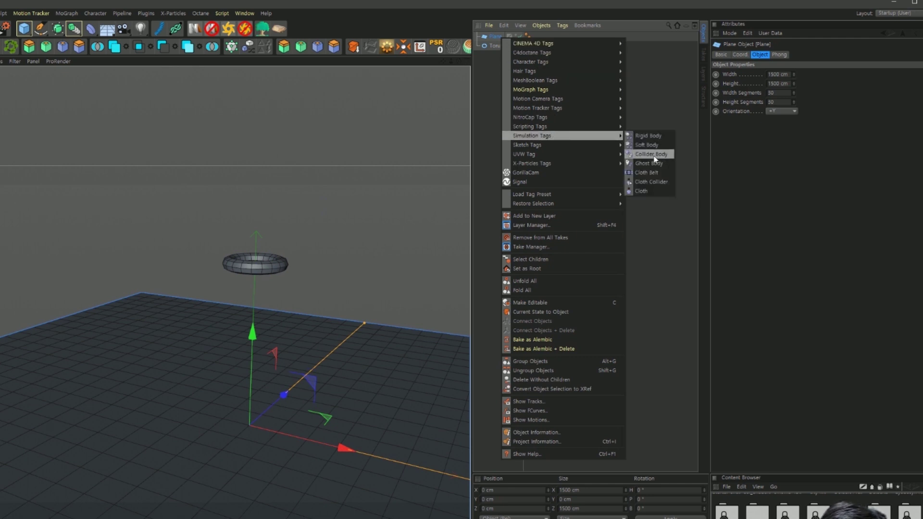
left_click(653, 155)
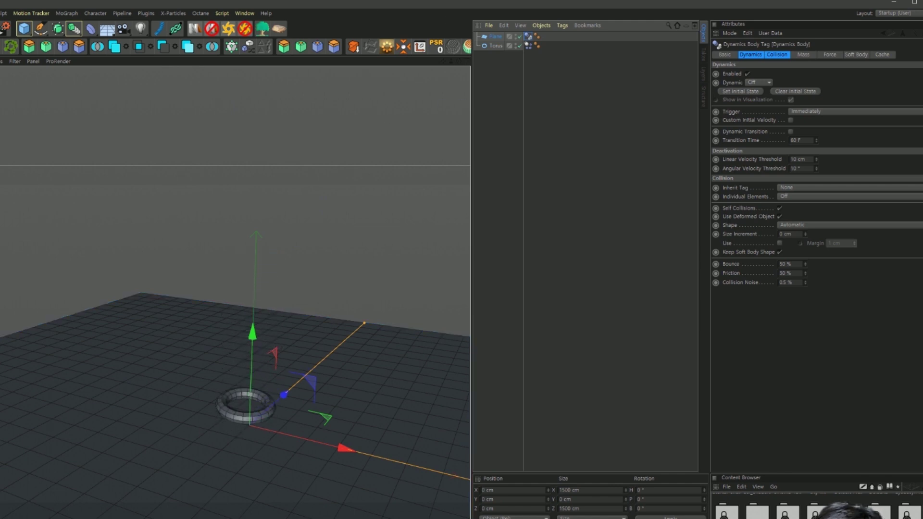
Rewind to the start and convert the Plane into an editable polygon object
key("shift+f")
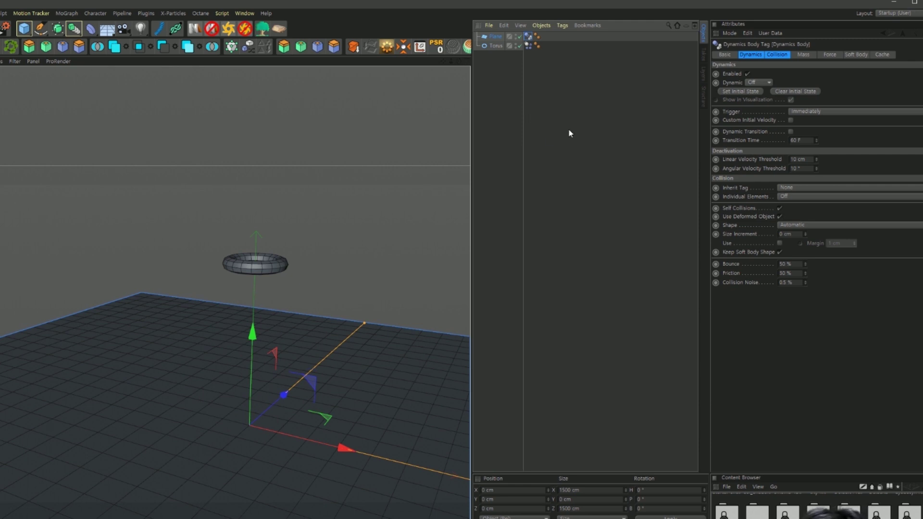
left_click(494, 50)
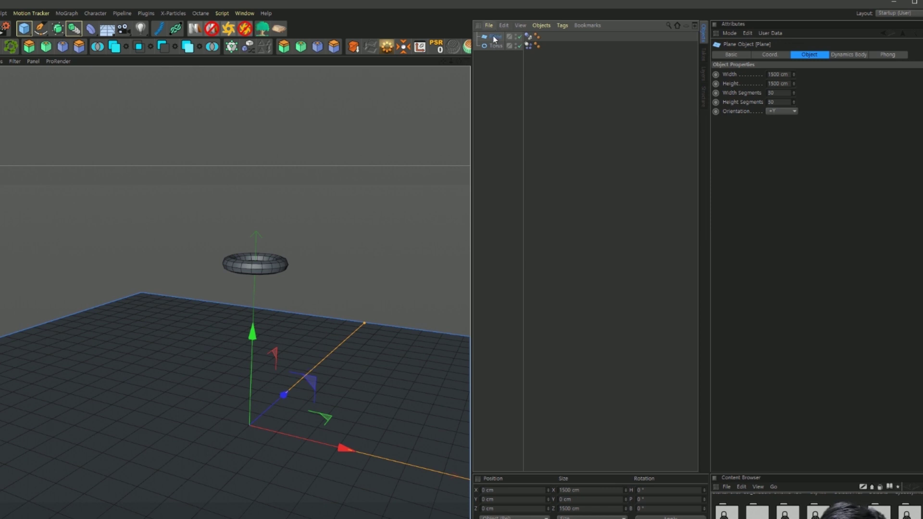
key("c")
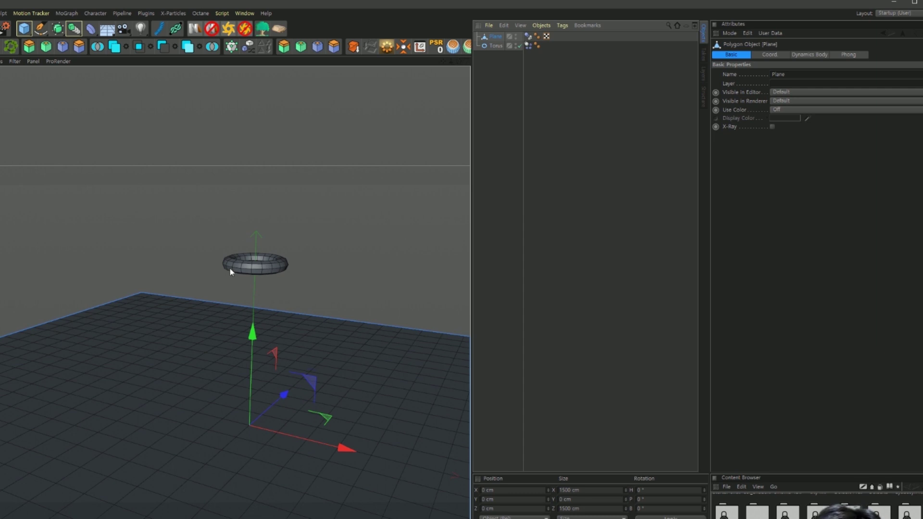
Play the simulation to check the torus falls onto the plane
scroll(254, 291, "up", 3)
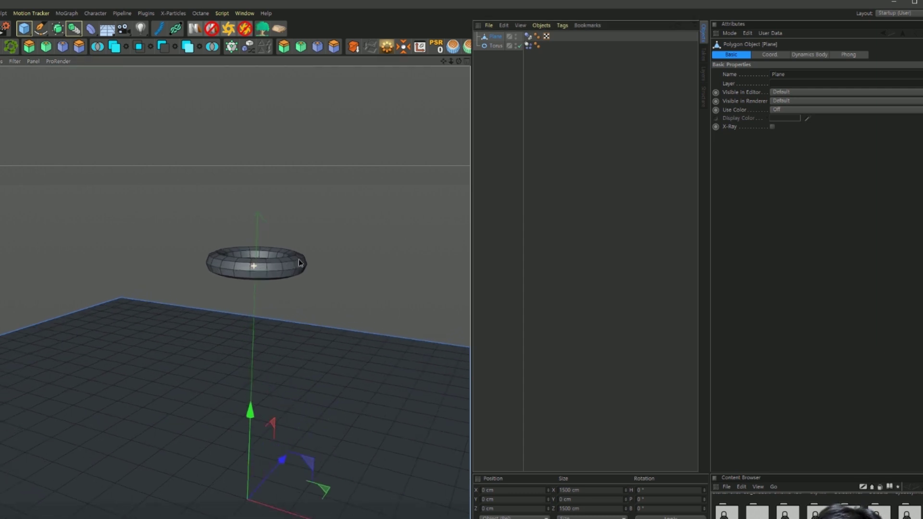
scroll(283, 250, "up", 3)
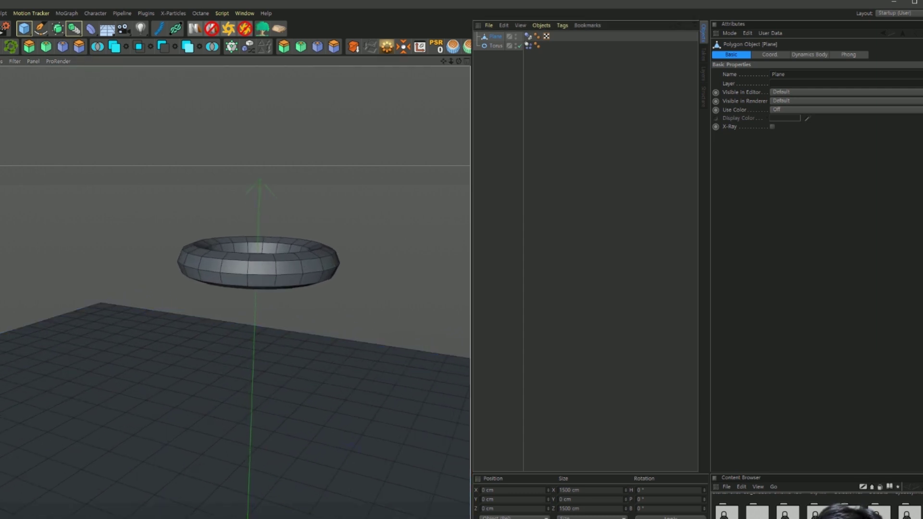
key("F8")
scroll(294, 439, "down", 3)
scroll(293, 439, "down", 2)
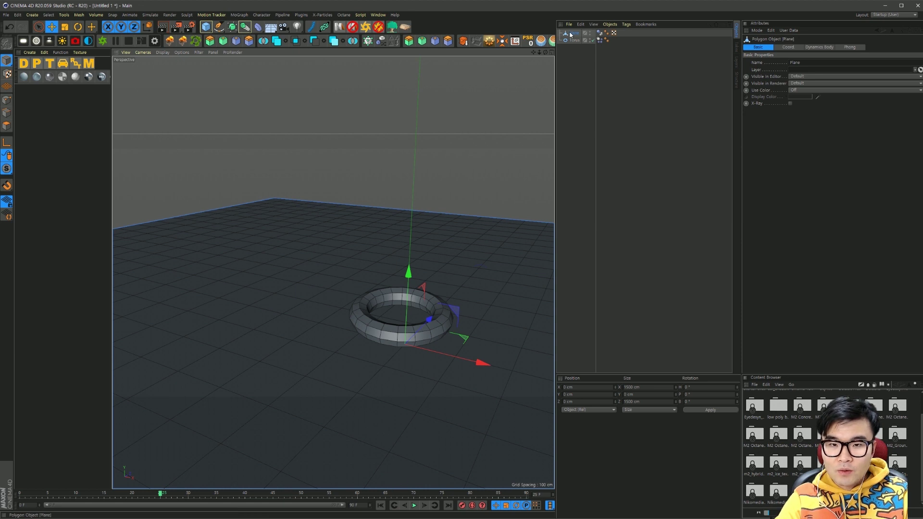
Rewind and extend the animation end frame and preview range to 600 frames
left_click(380, 505)
double_click(358, 506)
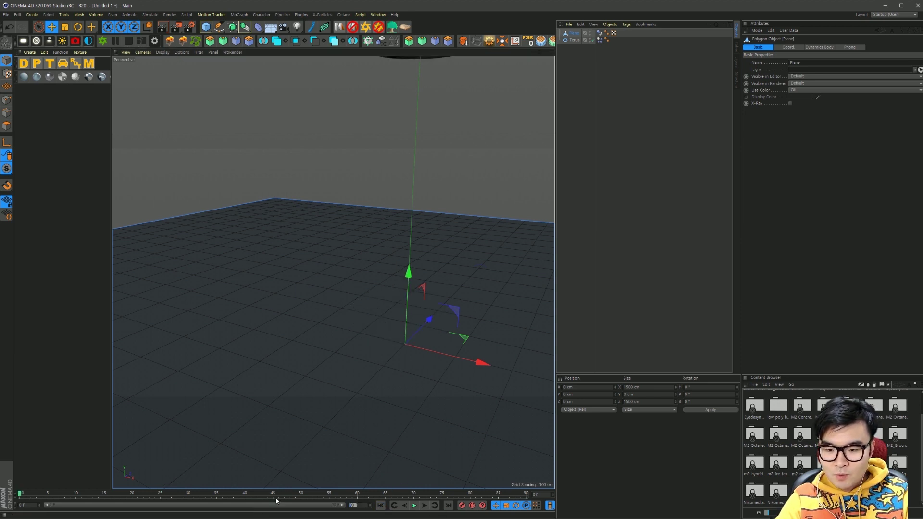
type("600")
key("Return")
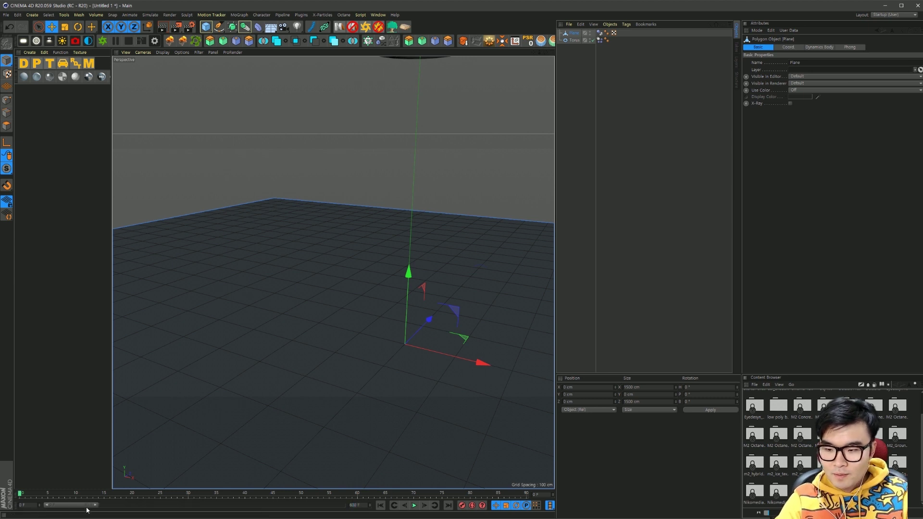
left_click_drag(95, 505, 343, 505)
left_click_drag(449, 257, 433, 276, "alt")
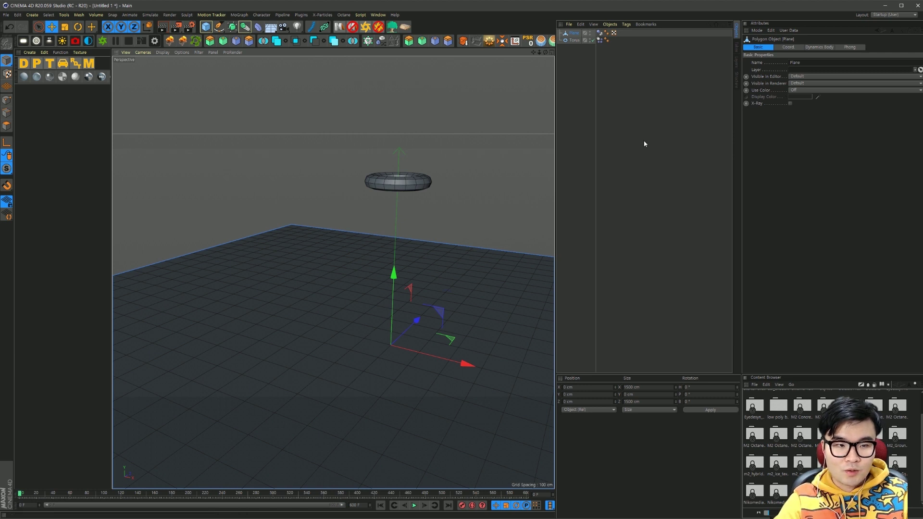
Add an xpVertexMap and drop the Plane into its Object field
left_click(324, 15)
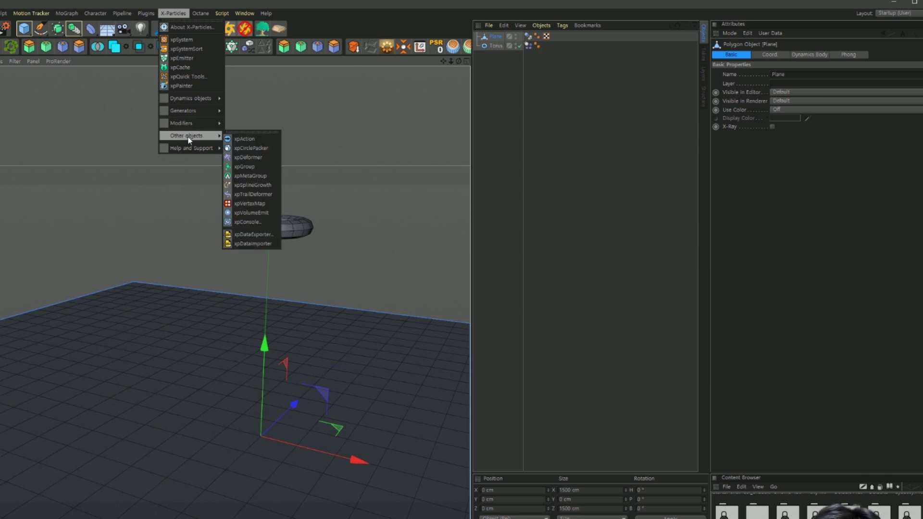
left_click(259, 204)
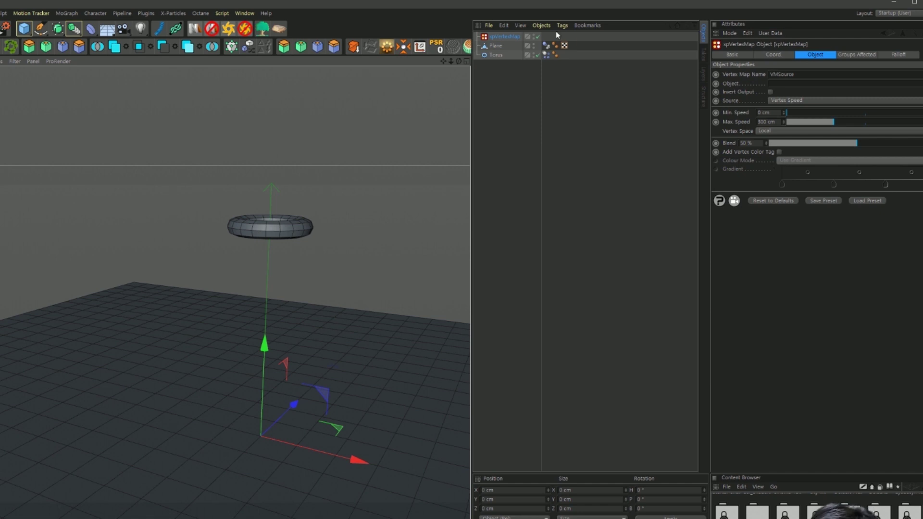
left_click(97, 389)
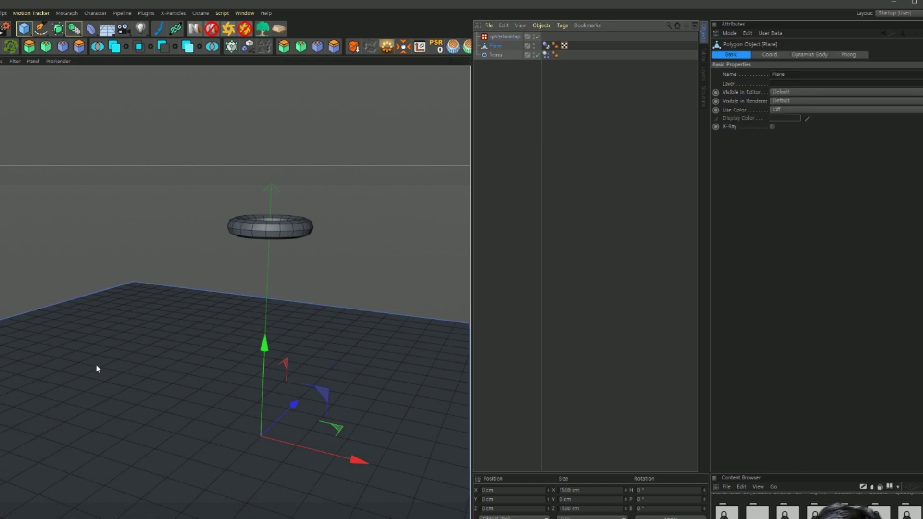
left_click(497, 37)
left_click_drag(494, 49, 826, 87)
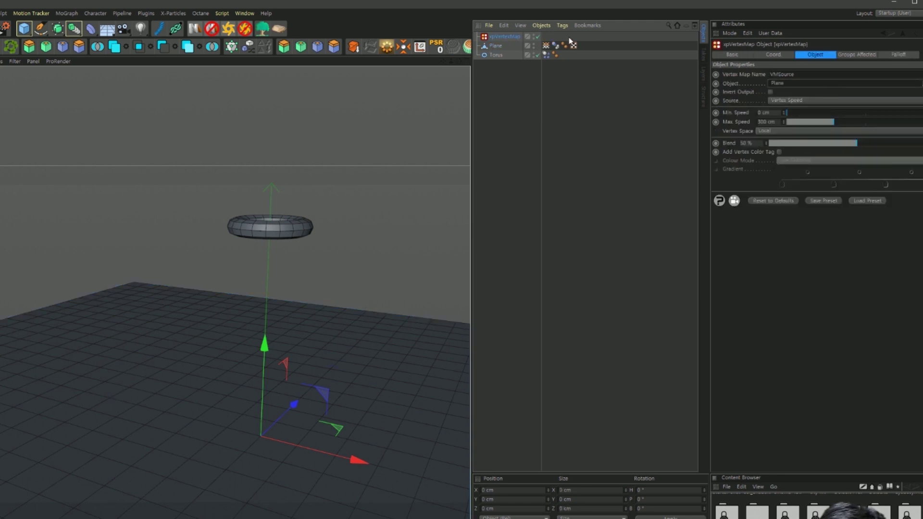
Display the Plane's VMSource vertex map weights, then reselect the xpVertexMap
left_click(547, 46)
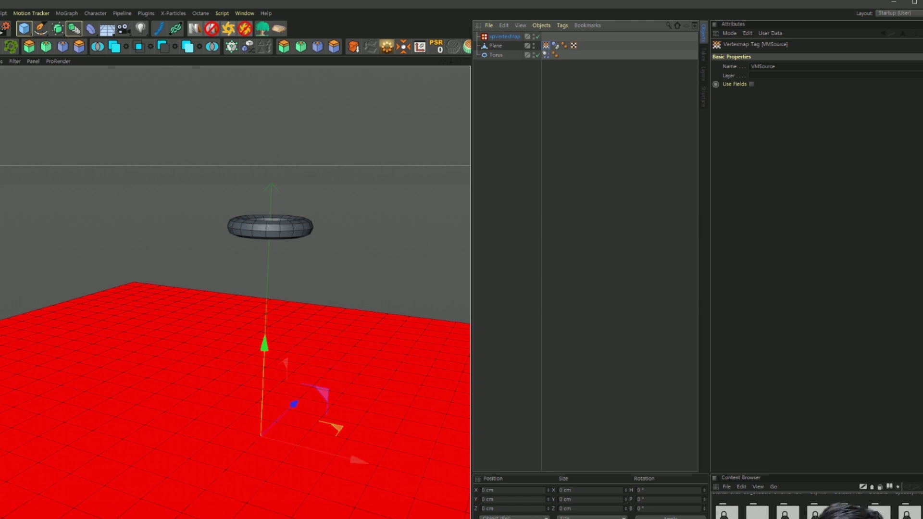
left_click(500, 36)
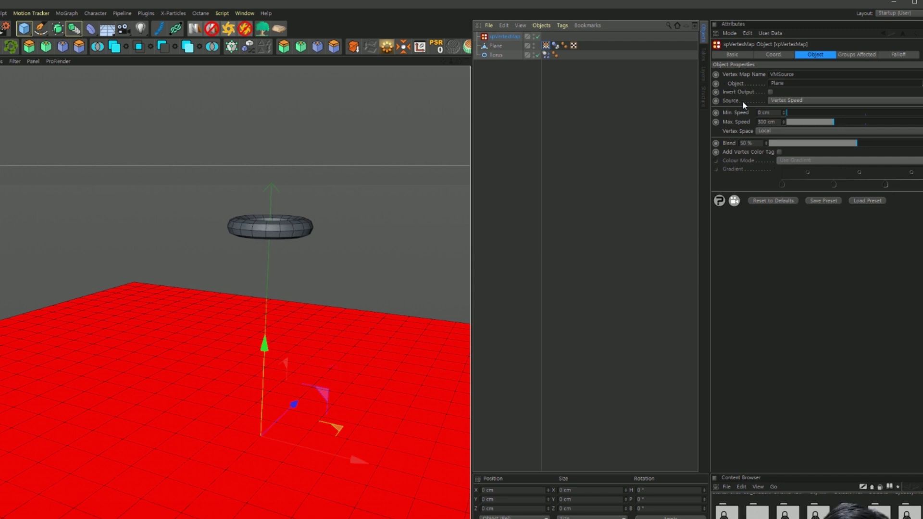
Set the xpVertexMap Source to Polygons and add the Torus to its Objects list
left_click(781, 103)
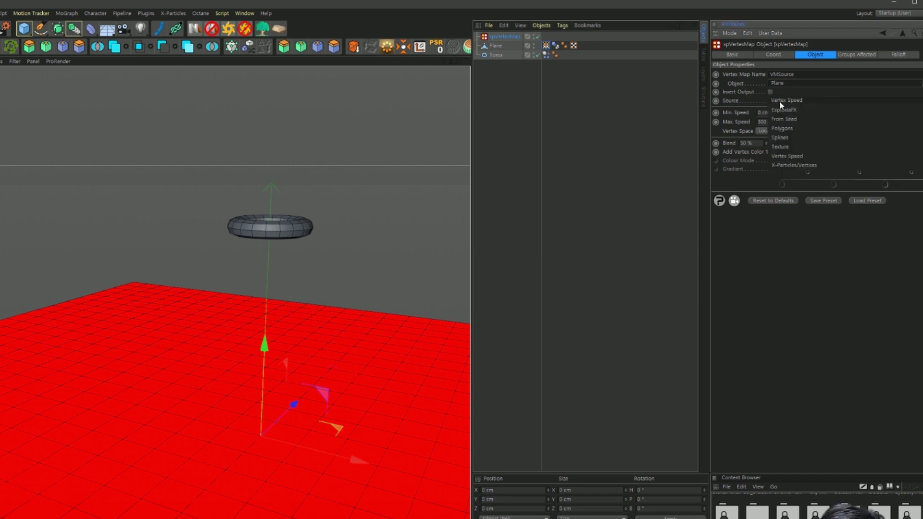
left_click(800, 129)
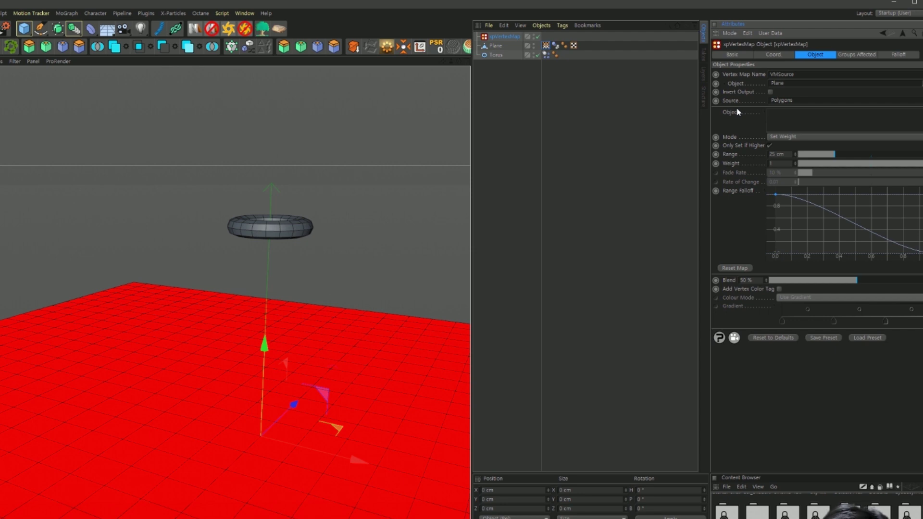
mouse_move(484, 56)
left_mouse_down()
mouse_move(833, 126)
mouse_move(826, 124)
left_mouse_up()
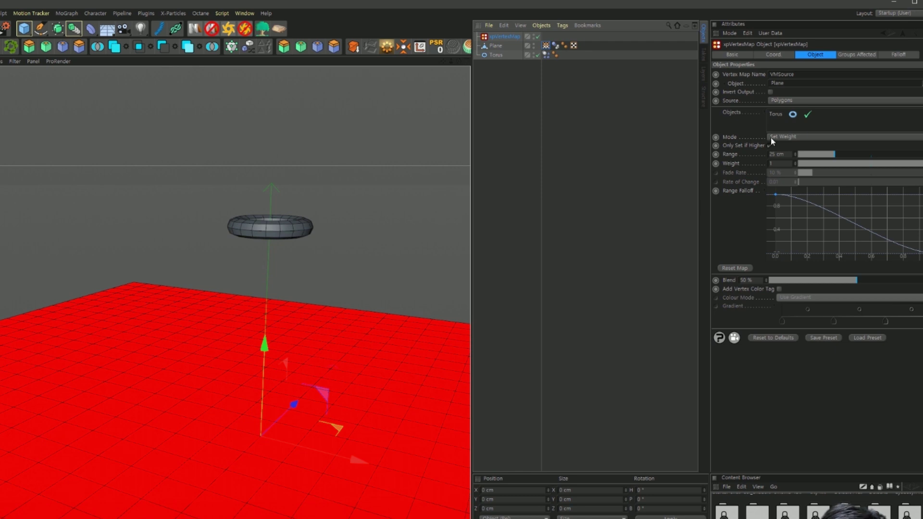
left_click(784, 137)
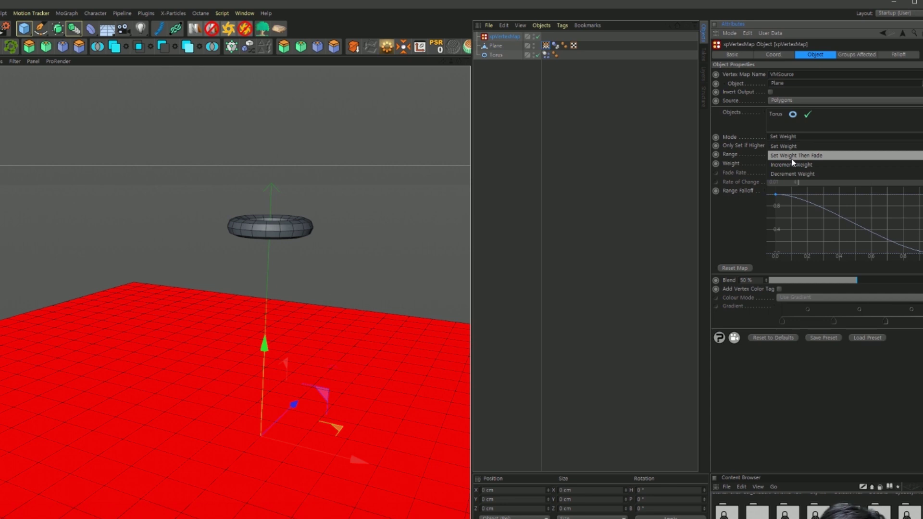
Set the xpVertexMap Mode to Set Weight Then Fade
left_click(792, 158)
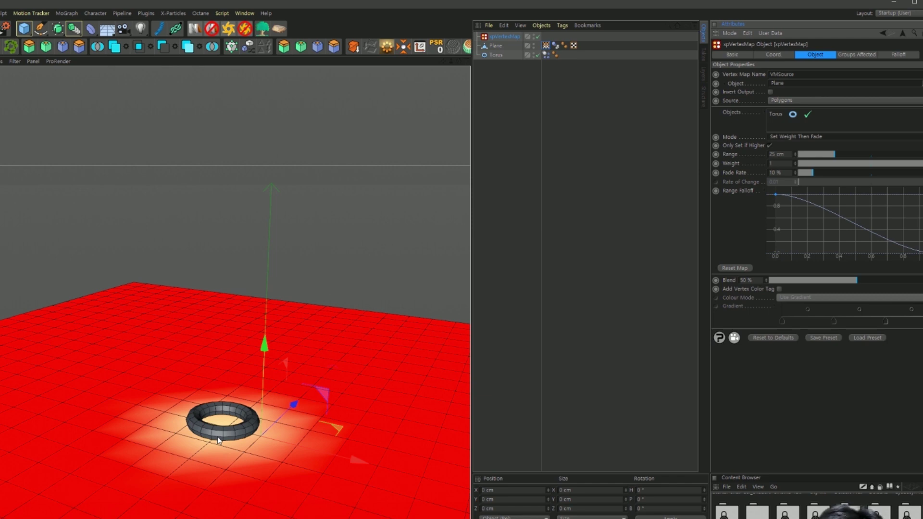
Add an X-Particles system with an emitter and select the xpEmitter
left_click(176, 14)
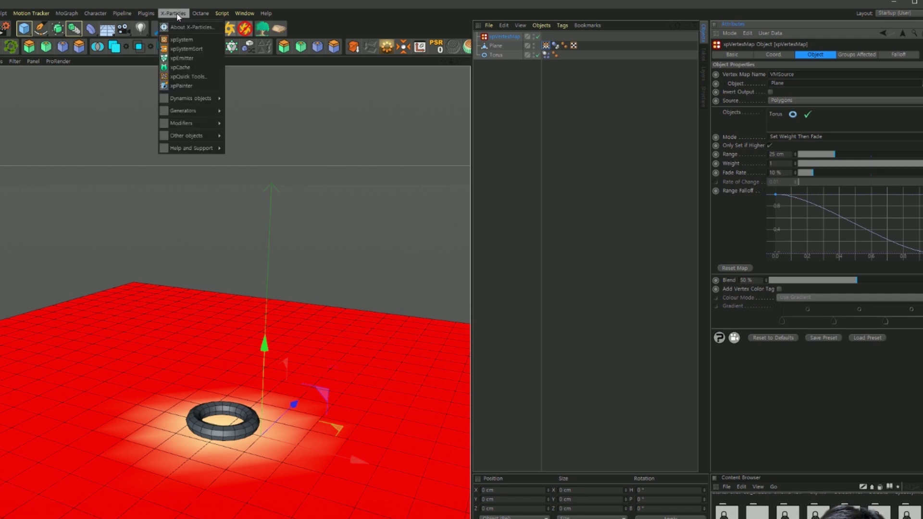
left_click(177, 42)
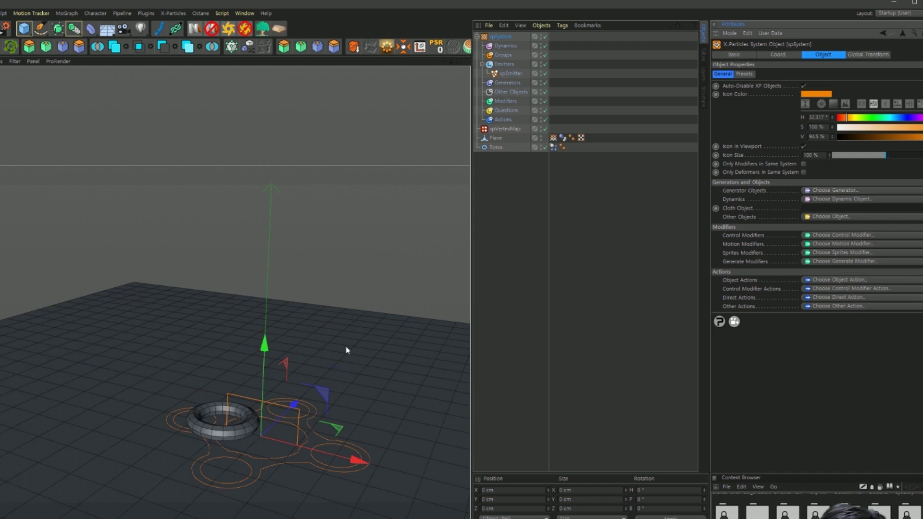
left_click(511, 74)
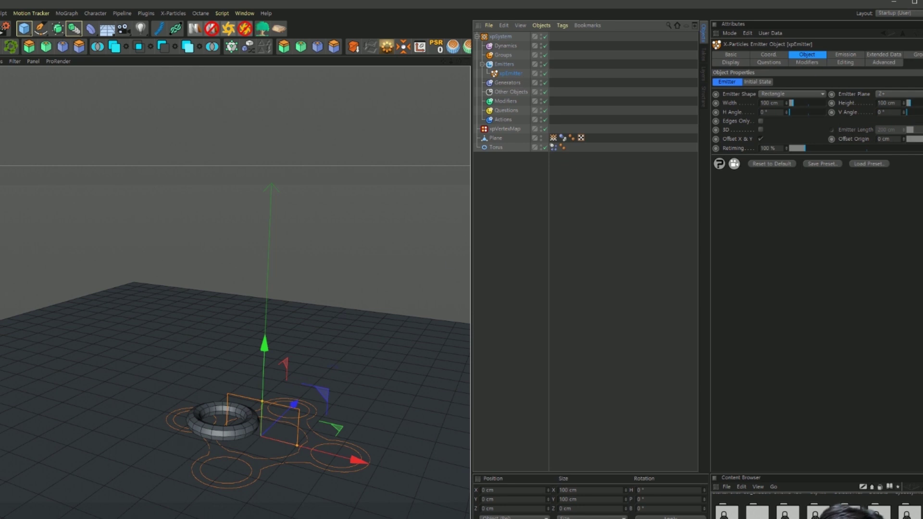
Play the simulation to preview particle emission, then rewind to frame 0
key("F8")
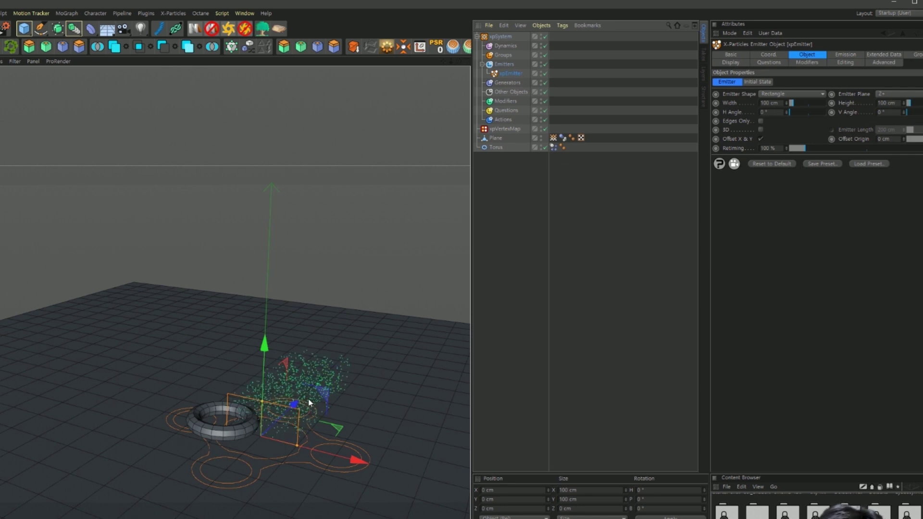
key("shift+f")
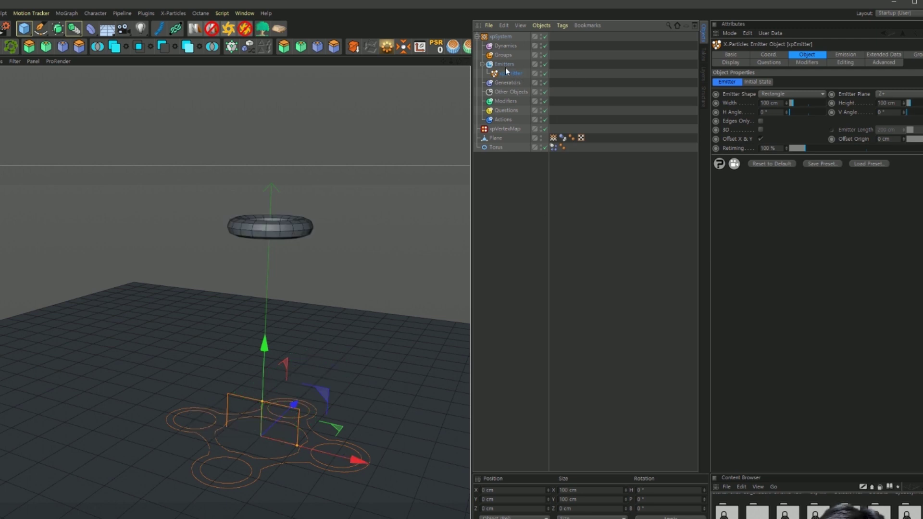
left_click(770, 94)
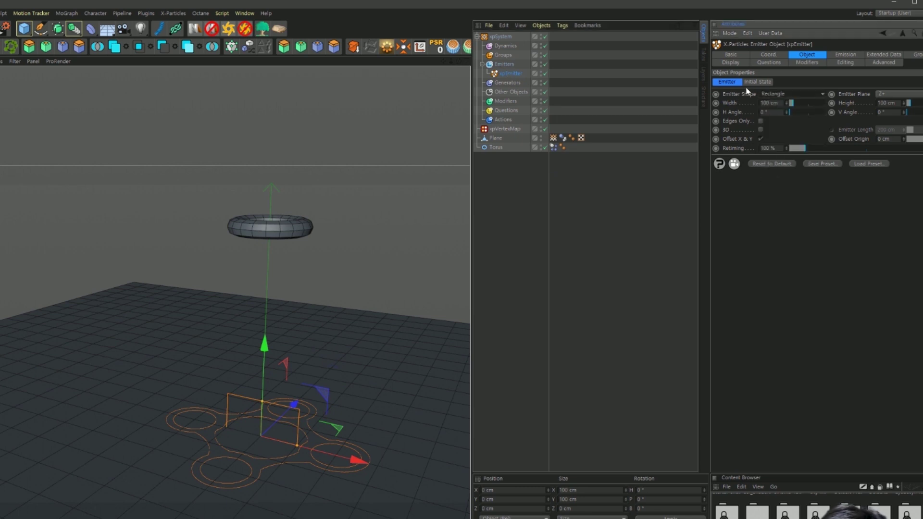
Switch the emitter shape to Object and link the Plane as its source
left_click(782, 96)
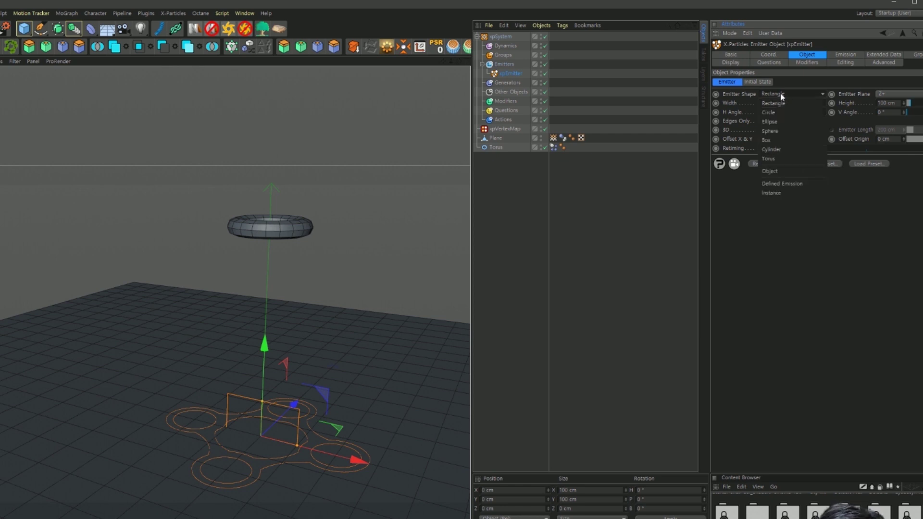
left_click(774, 171)
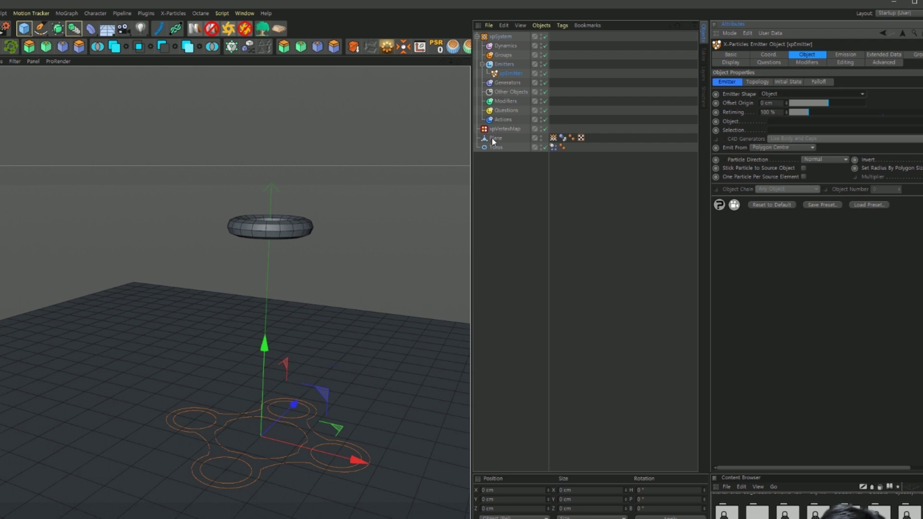
left_click_drag(492, 137, 776, 122)
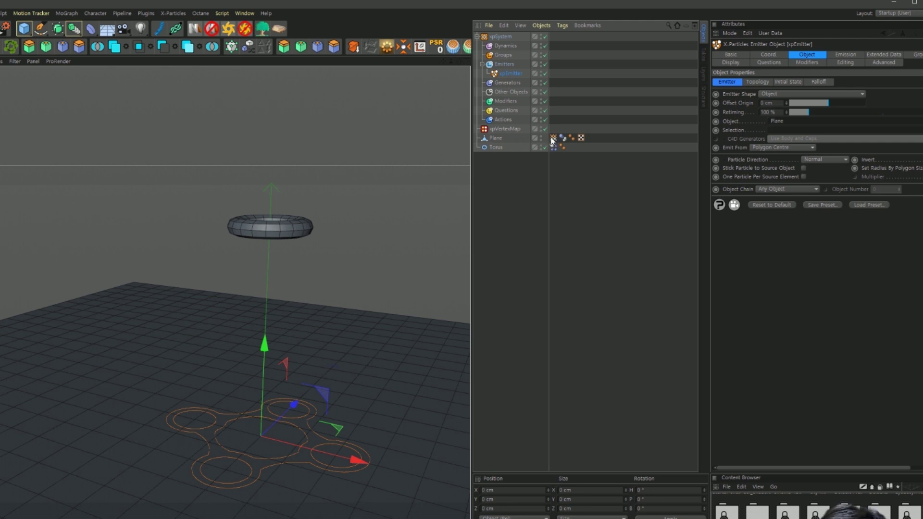
Link the Plane's VMSource vertex map as emission selection, set Birthrate to 2, and rewind
mouse_move(554, 139)
left_mouse_down()
mouse_move(704, 122)
mouse_move(787, 137)
left_mouse_up()
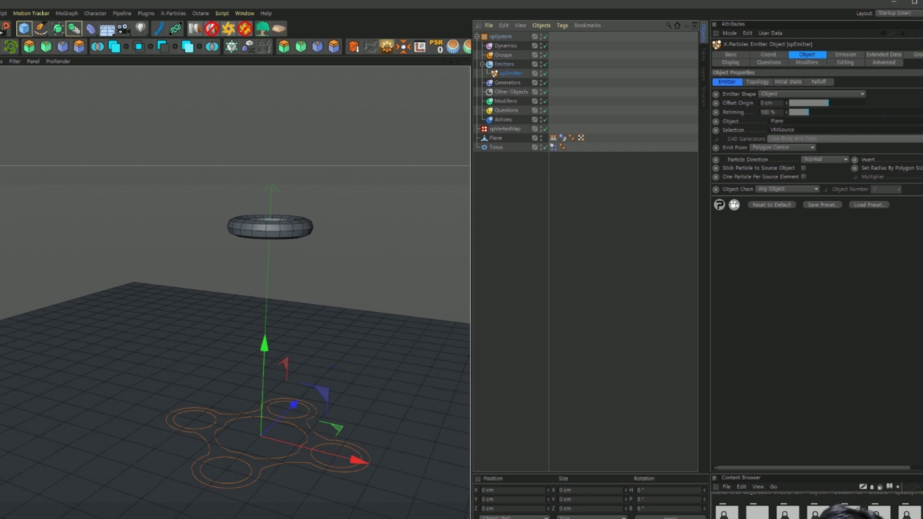
middle_click_drag(207, 363, 182, 331, "alt")
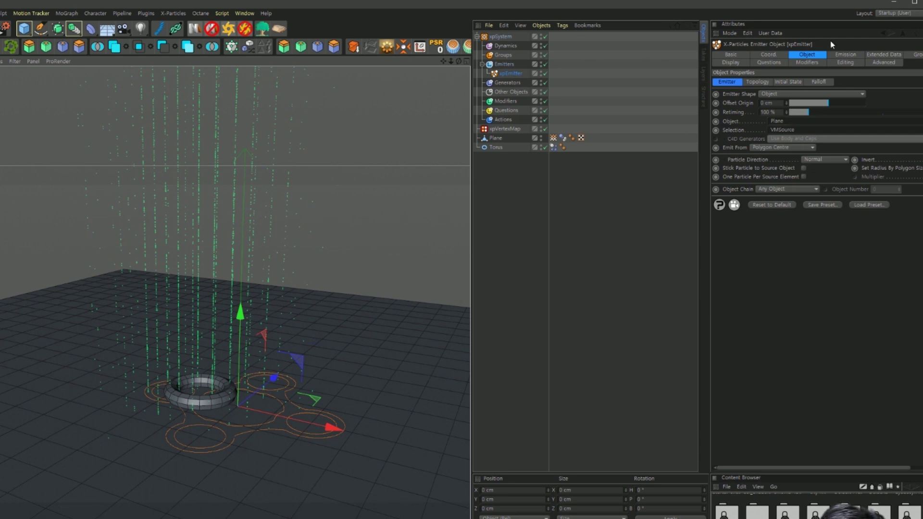
left_click(847, 55)
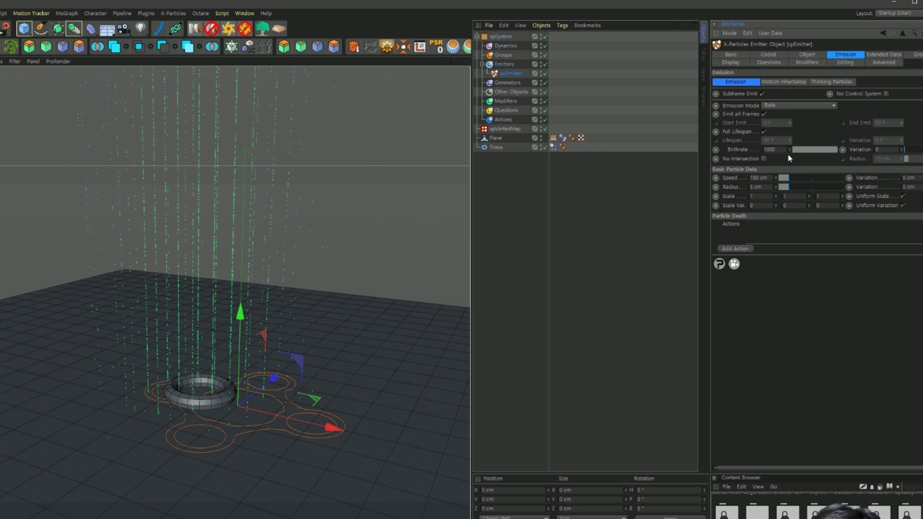
left_click(770, 150)
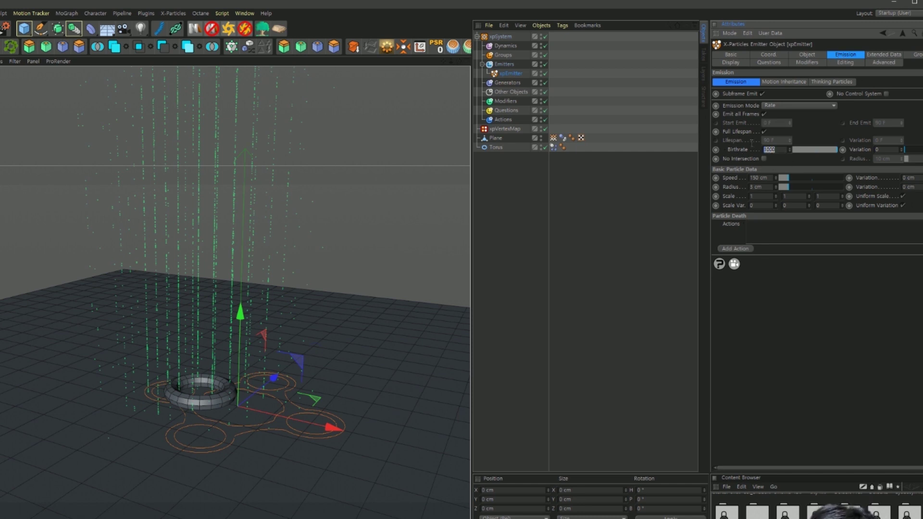
type("2")
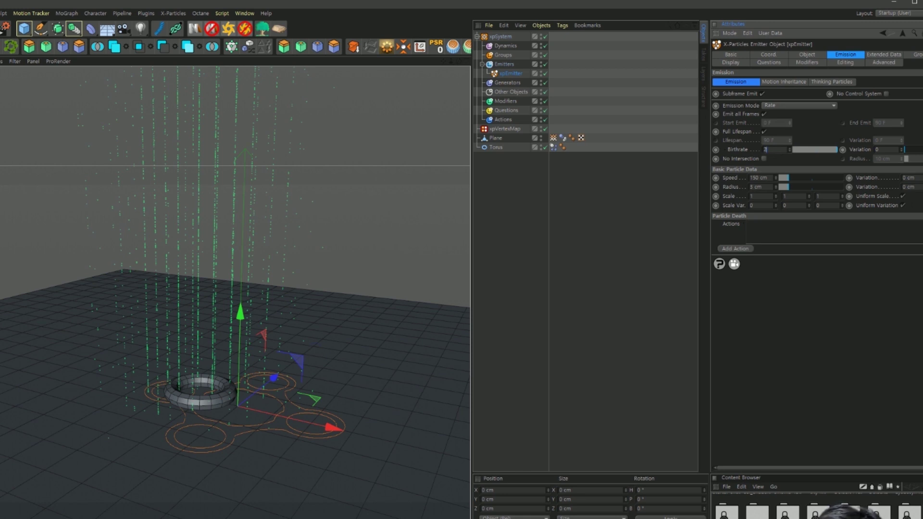
key("Return")
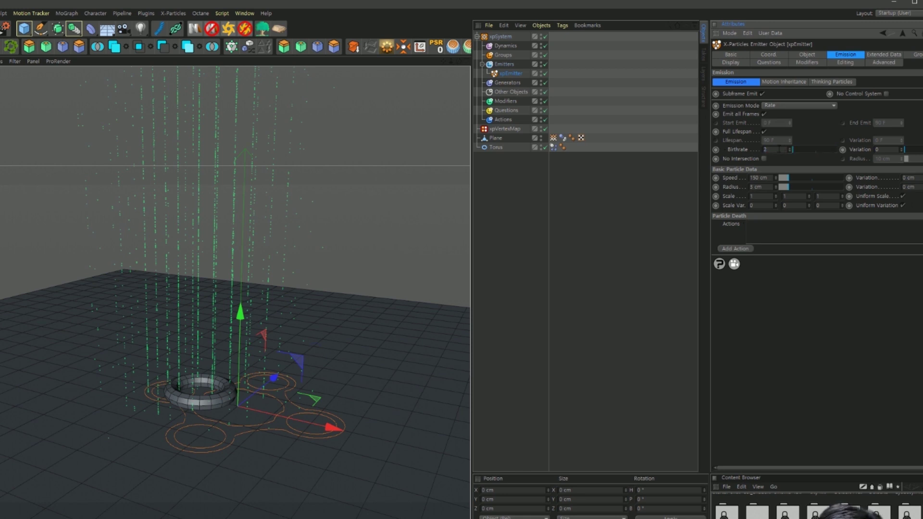
key("shift+f")
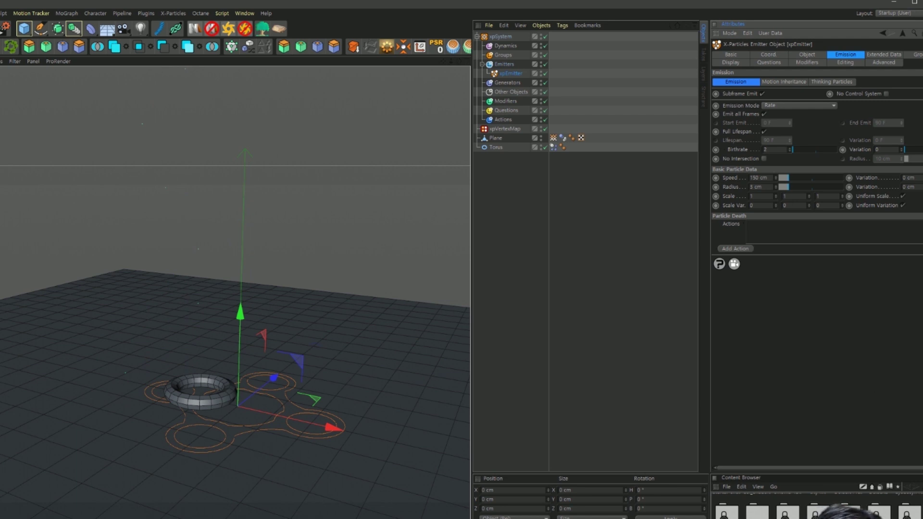
Select the X-Particles Generators folder to show its Choose Generator option
scroll(189, 315, "up", 2)
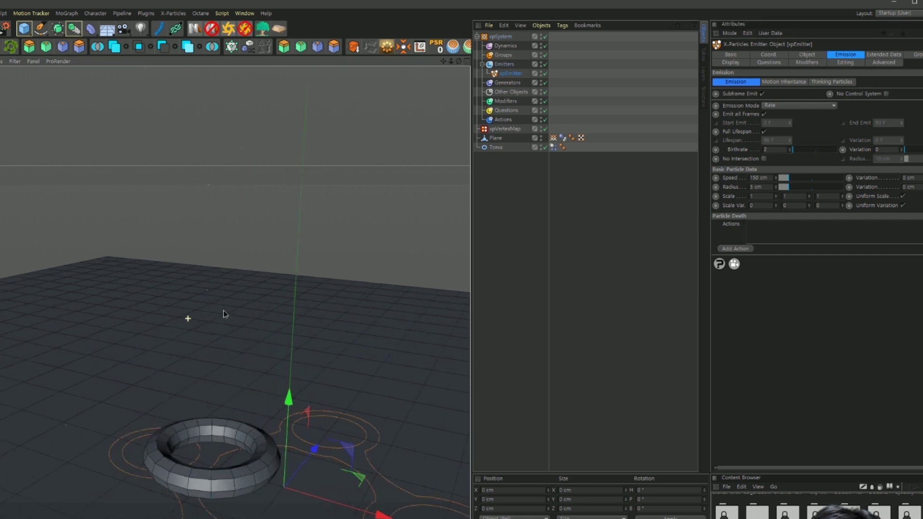
scroll(241, 306, "up", 3)
scroll(294, 380, "down", 3)
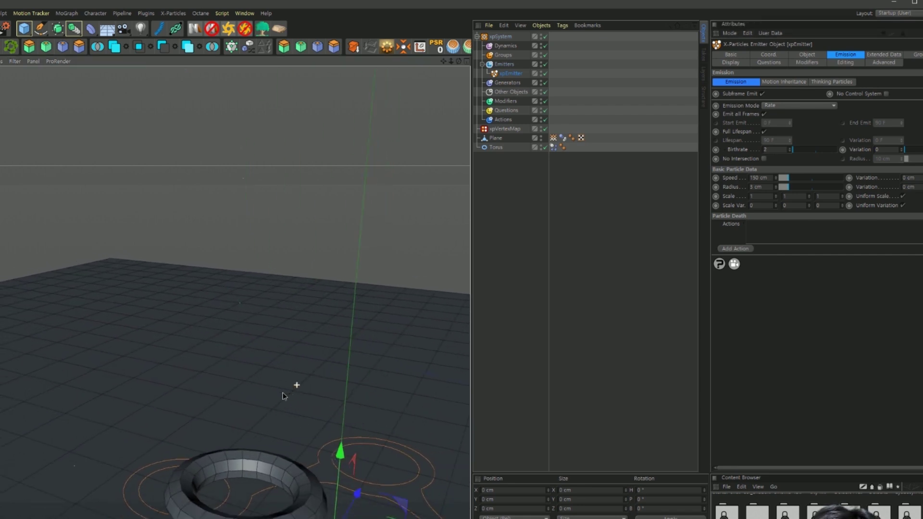
scroll(269, 399, "down", 3)
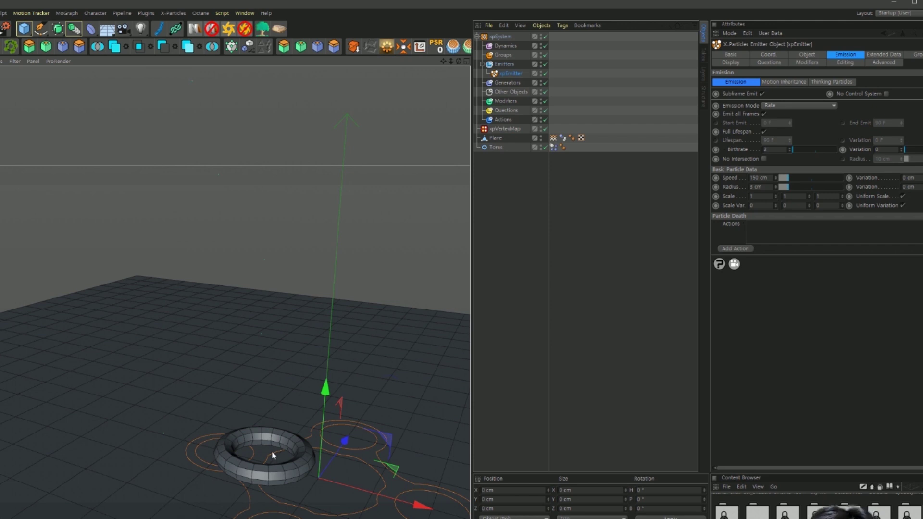
left_click(511, 82)
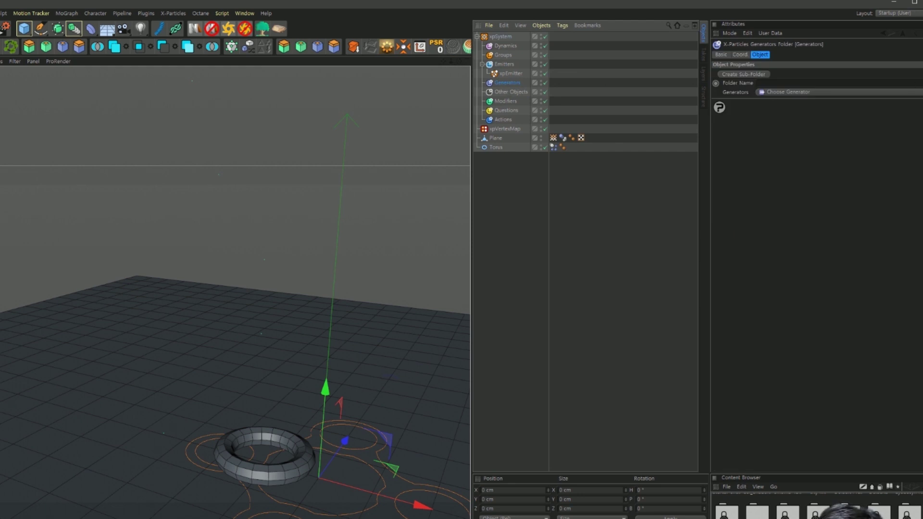
Add an xpGenerator from Choose Generator, check the xpEmitter, then reselect the xpGenerator
left_click(789, 92)
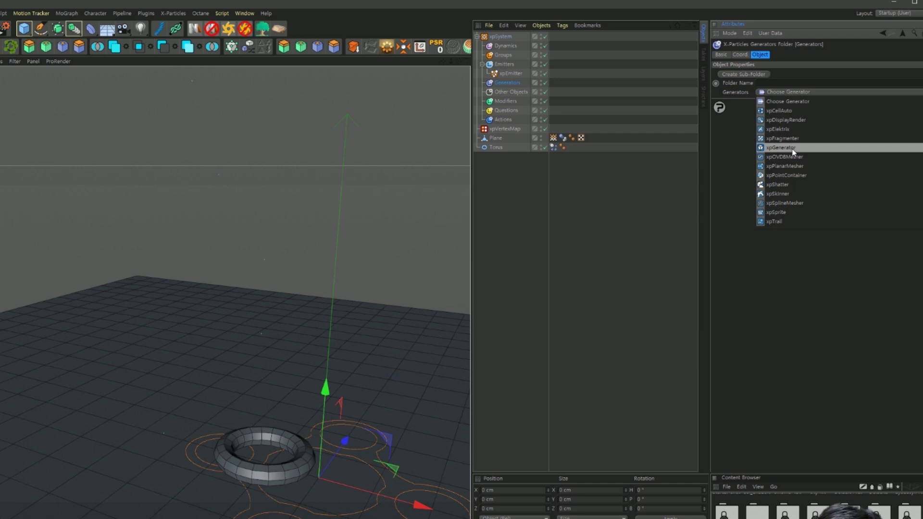
left_click(794, 150)
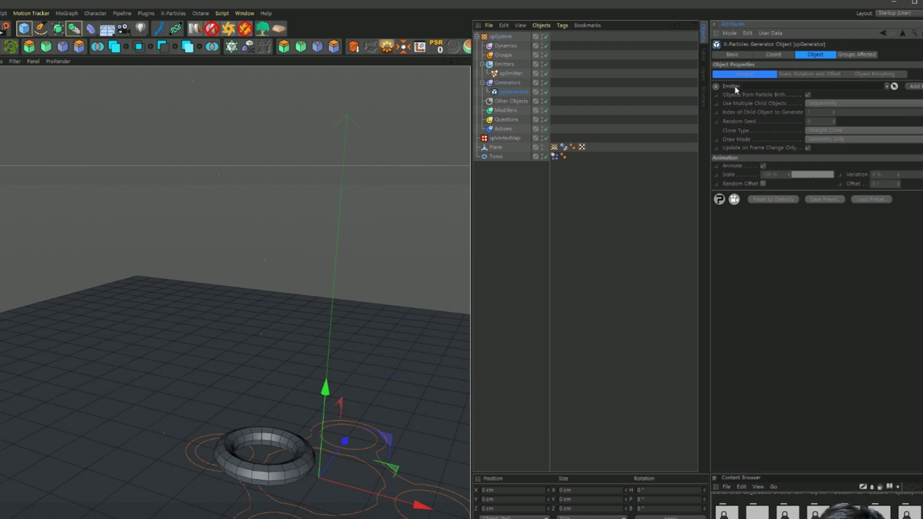
left_click(511, 74)
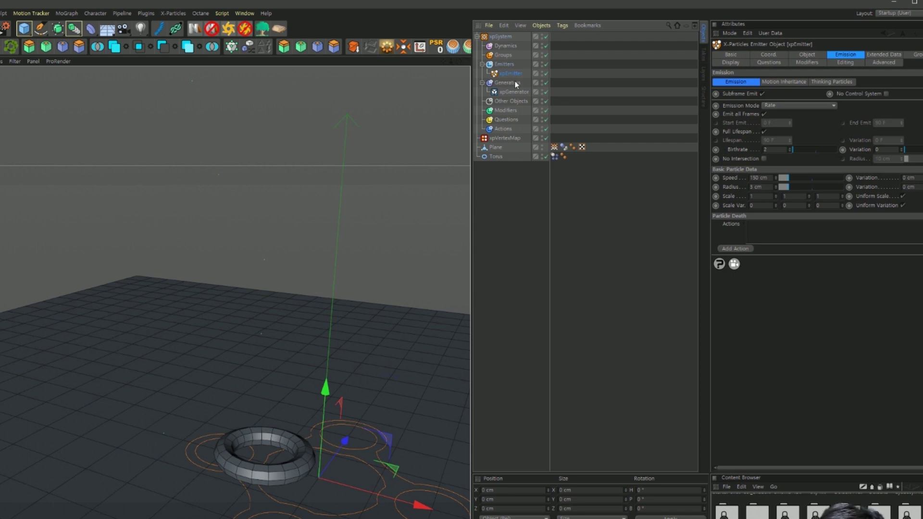
left_click(506, 91)
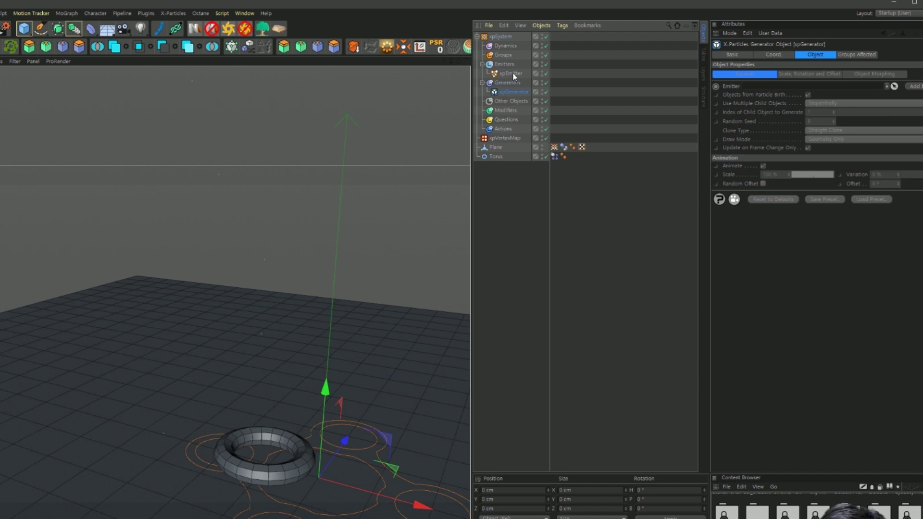
Link xpEmitter into the xpGenerator's Emitter field, keeping Draw Mode at Geometry Only
left_click_drag(510, 74, 774, 89)
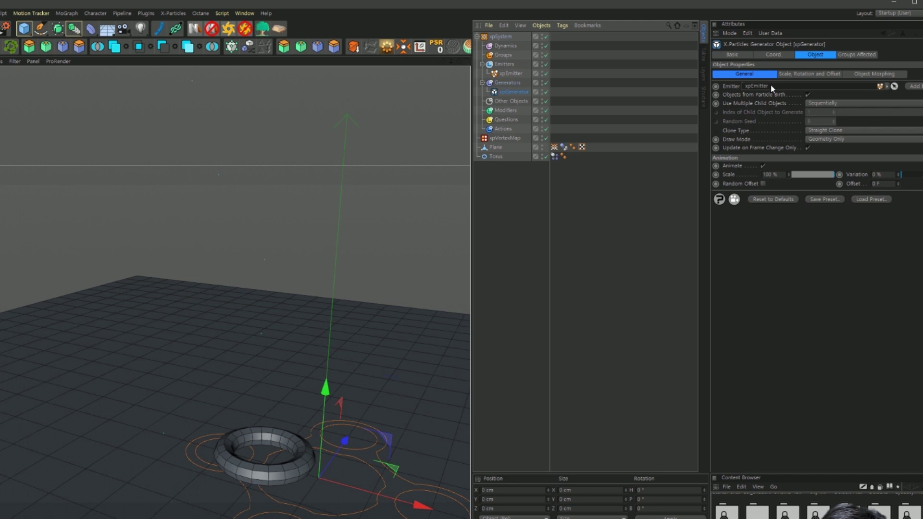
left_click(851, 139)
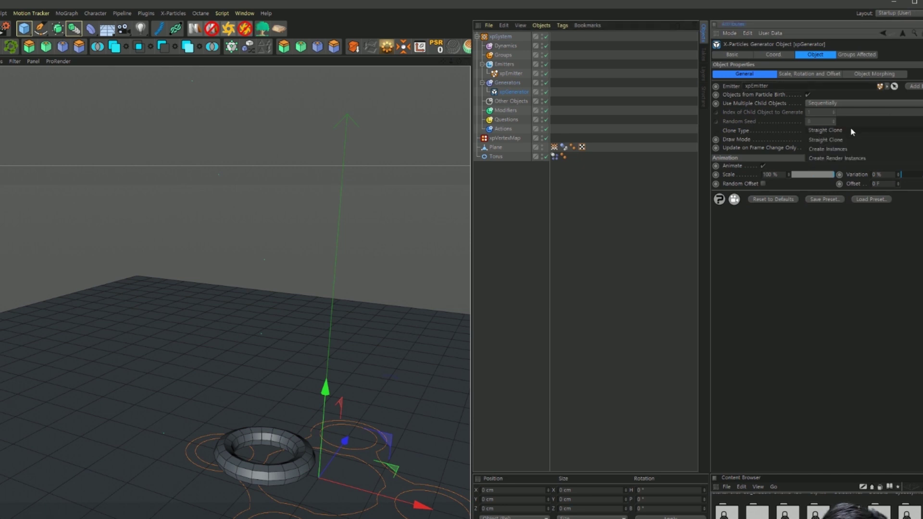
left_click(850, 139)
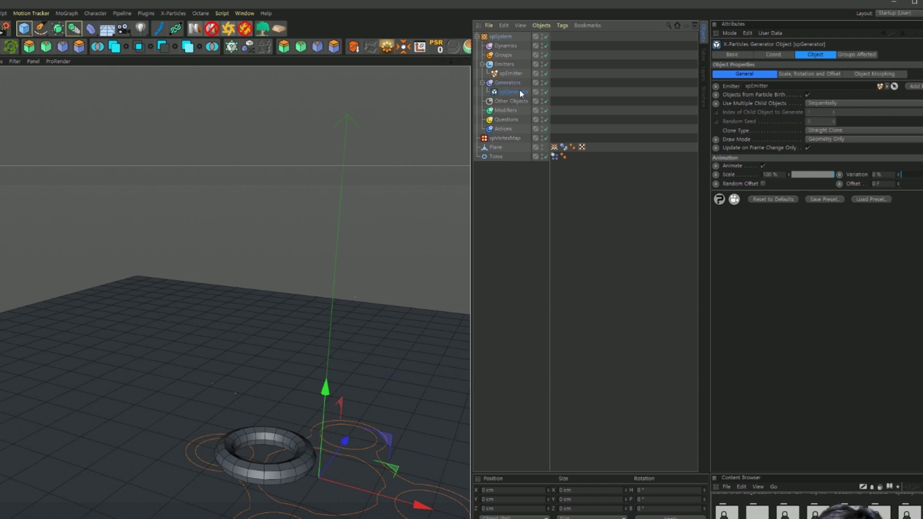
left_click(501, 156)
Copy the Torus as Torus.1 under xpGenerator and move its Dynamics Body tag onto xpGenerator
mouse_move(497, 153)
left_mouse_down("ctrl")
mouse_move(495, 175)
mouse_move(498, 132)
mouse_move(516, 93)
left_mouse_up("ctrl")
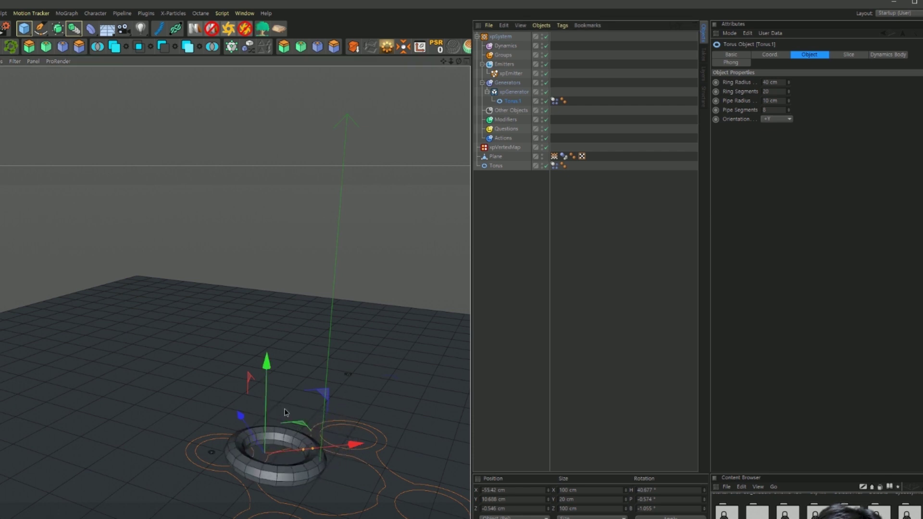
scroll(332, 397, "up", 3)
scroll(332, 397, "up", 2)
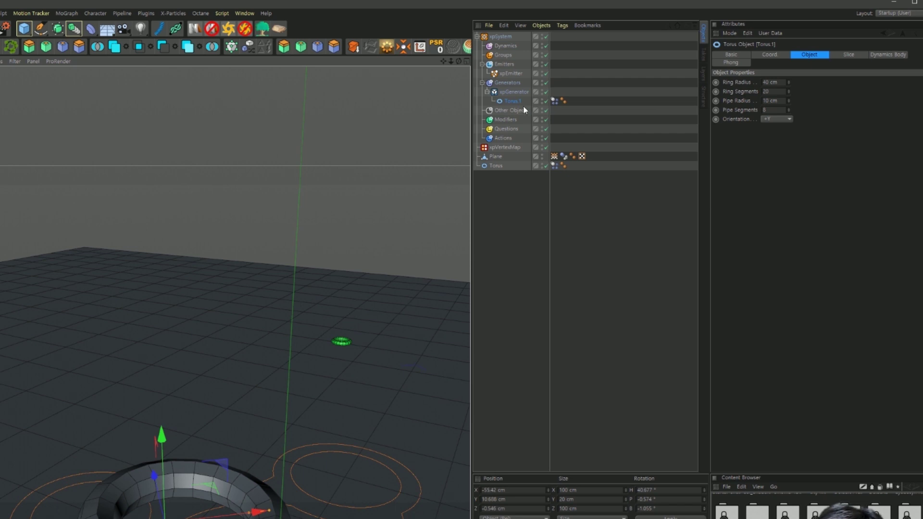
left_click(555, 101)
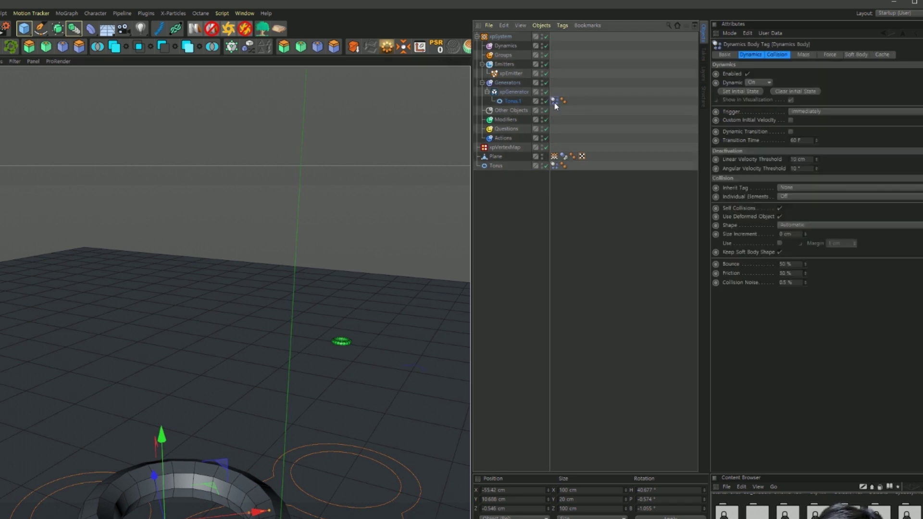
left_click_drag(556, 102, 519, 95)
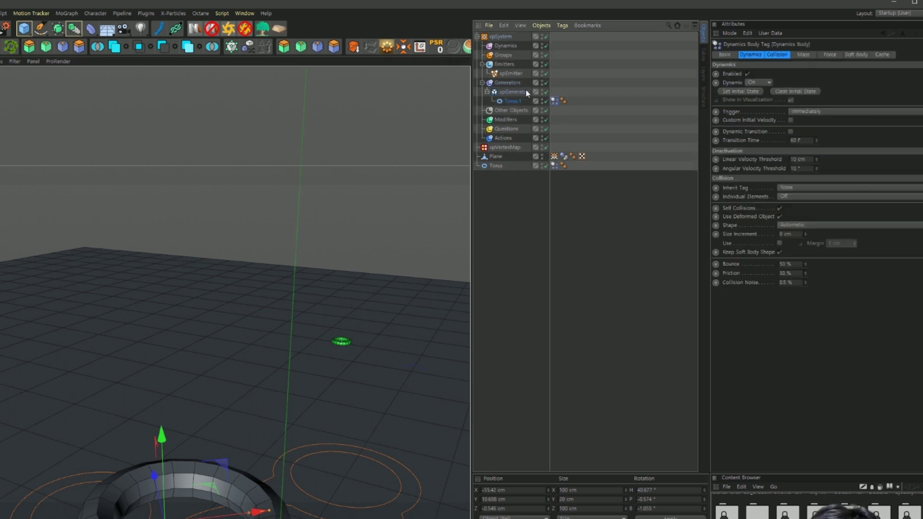
left_click(518, 95)
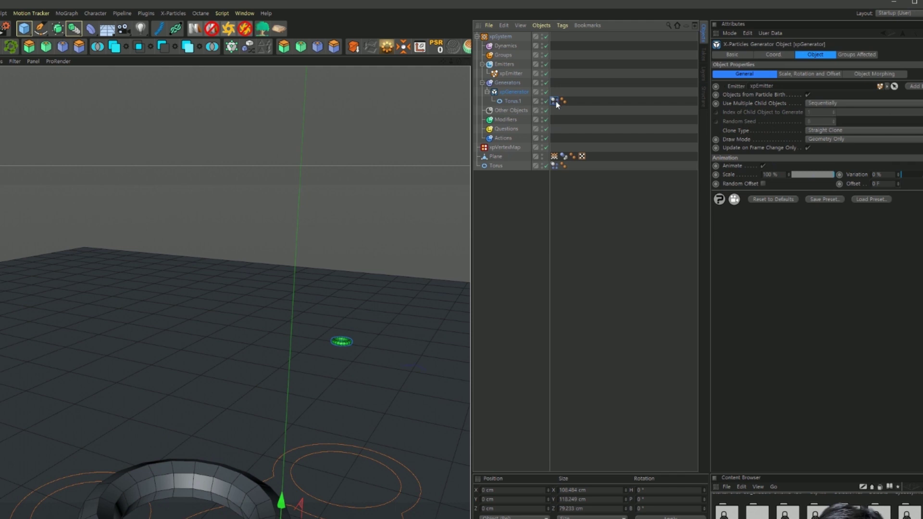
left_click_drag(557, 104, 555, 92)
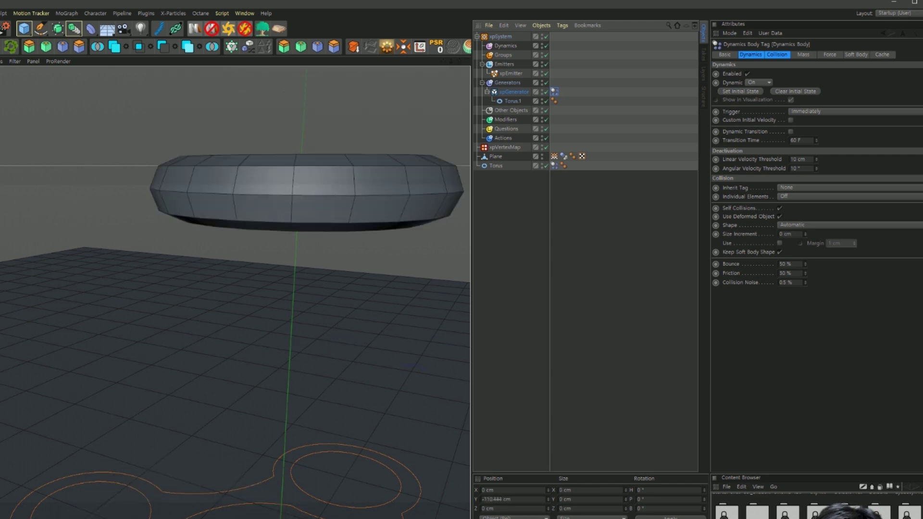
Show the xpGenerator's attributes, still linked to xpEmitter with Straight Clone and Geometry Only
scroll(300, 430, "down", 5)
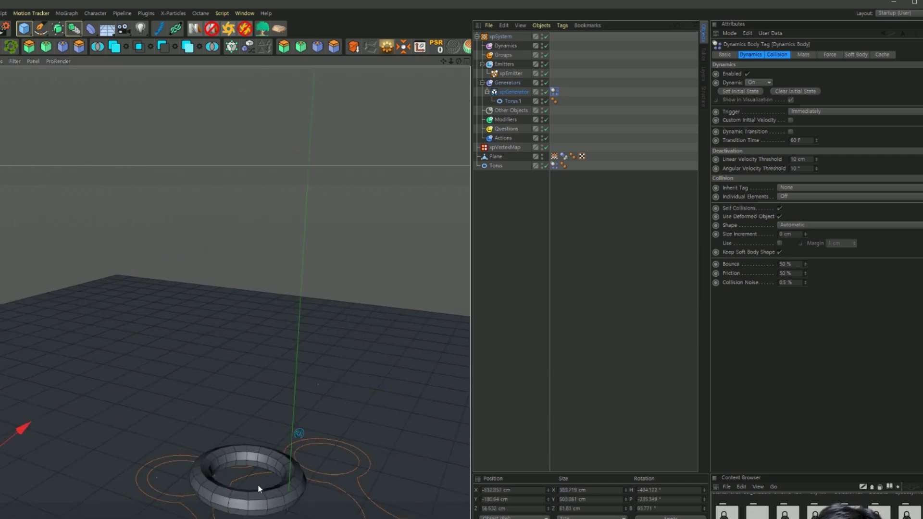
scroll(255, 428, "down", 3)
scroll(200, 467, "down", 3)
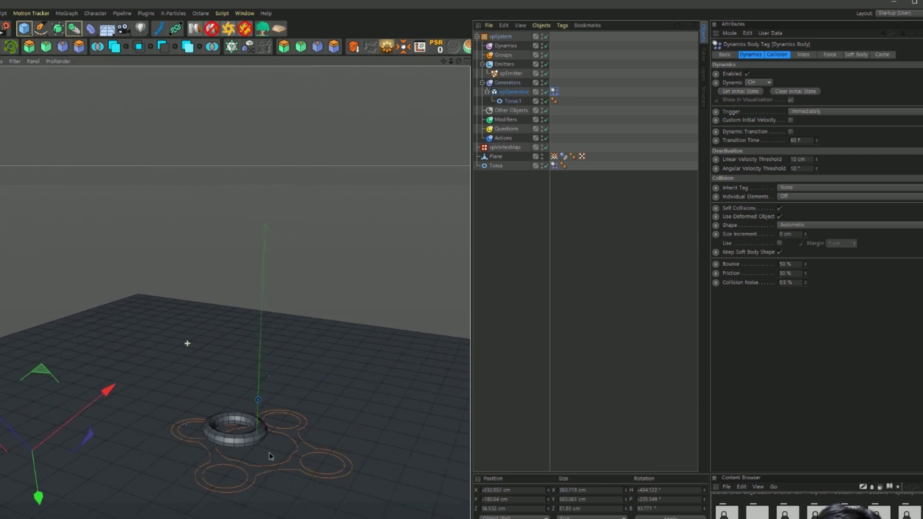
scroll(261, 450, "up", 2)
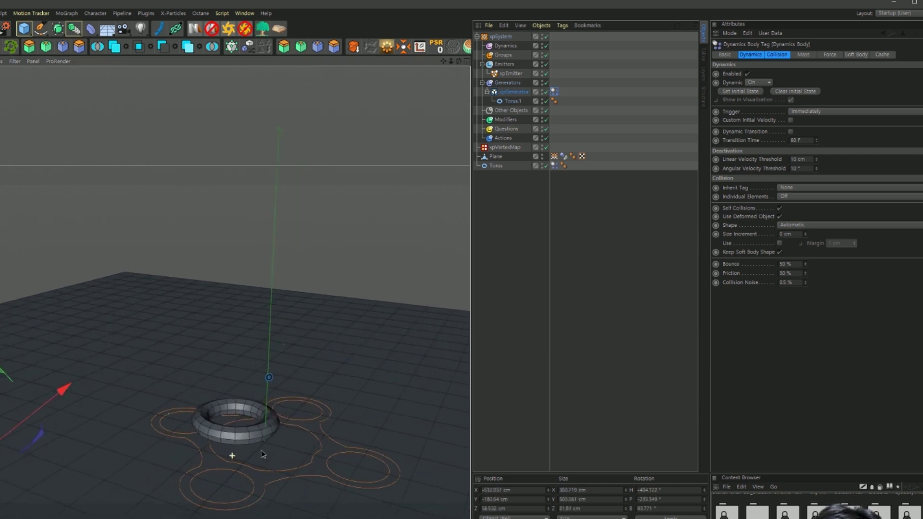
scroll(261, 450, "up", 2)
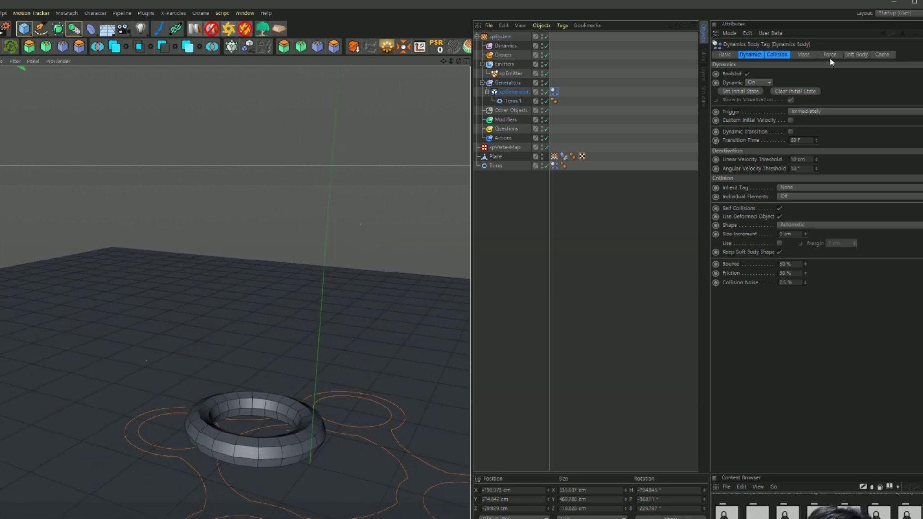
left_click(519, 91)
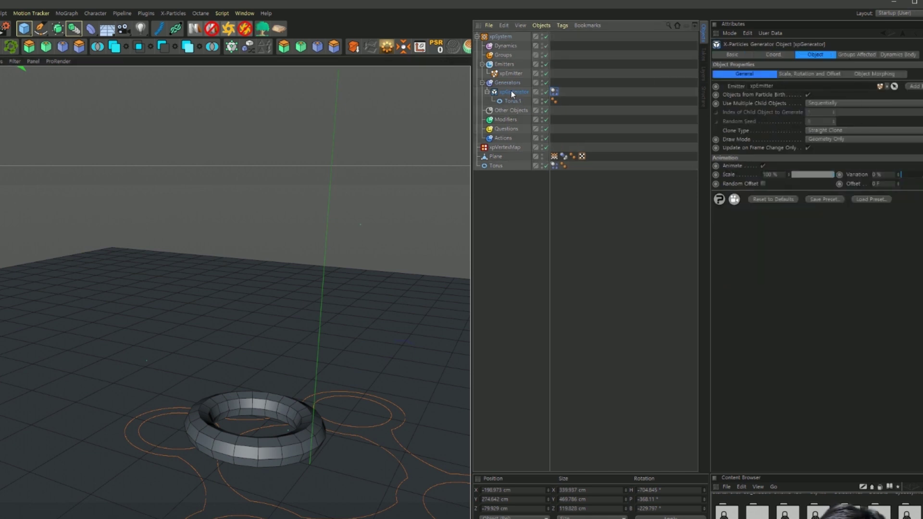
Set the xpGenerator's Scale Using to Source Object Scale and rewind to frame 0
left_click(804, 74)
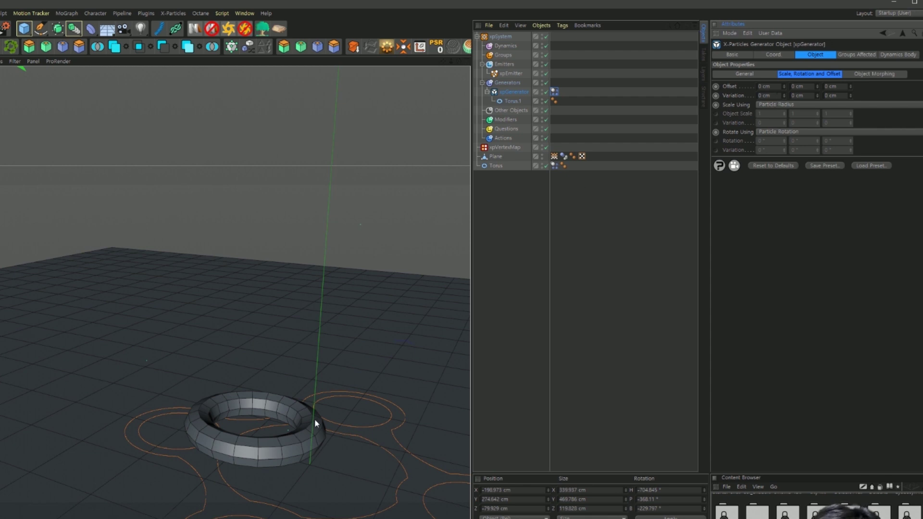
left_click(778, 105)
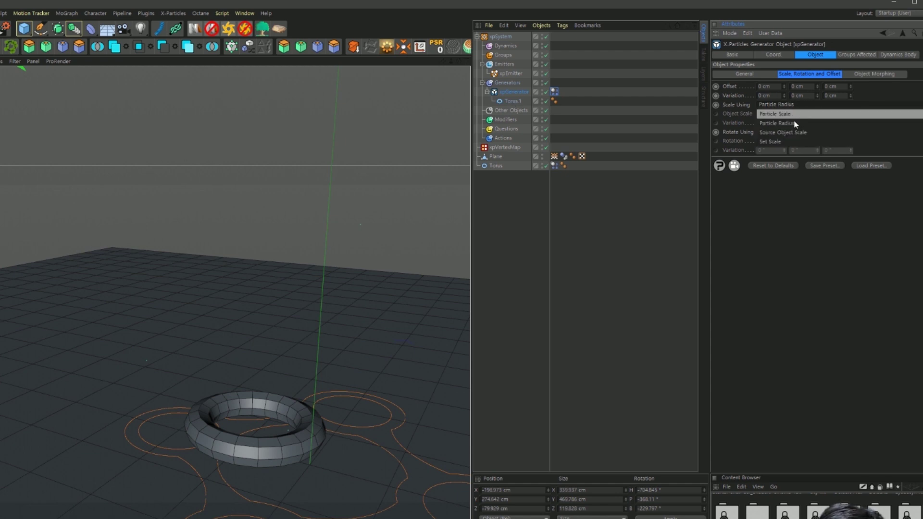
left_click(786, 132)
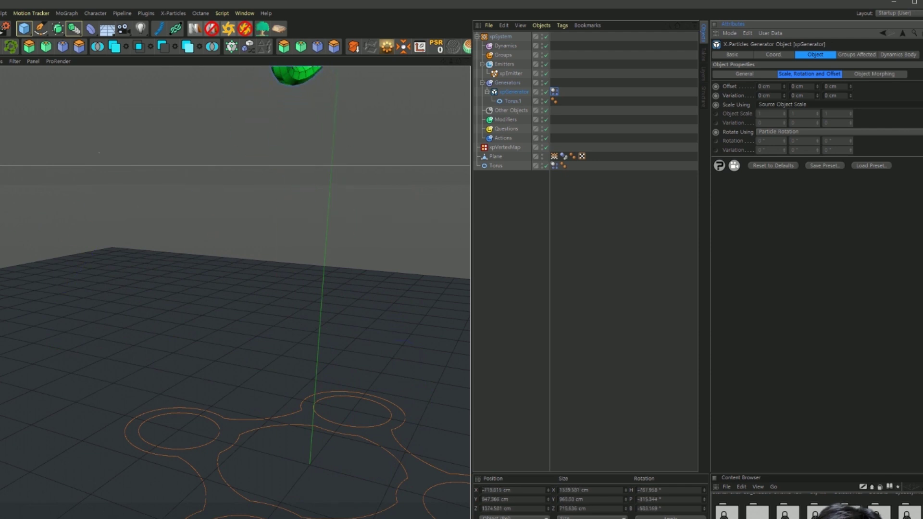
key("shift+f")
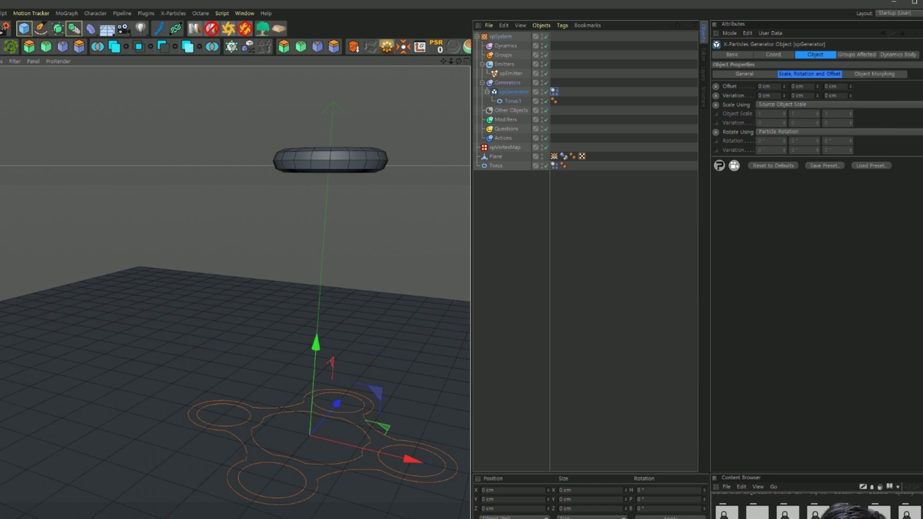
Set the generator's Dynamics Body Individual Elements to Top Level, test-play the drop, and rewind
left_click(555, 92)
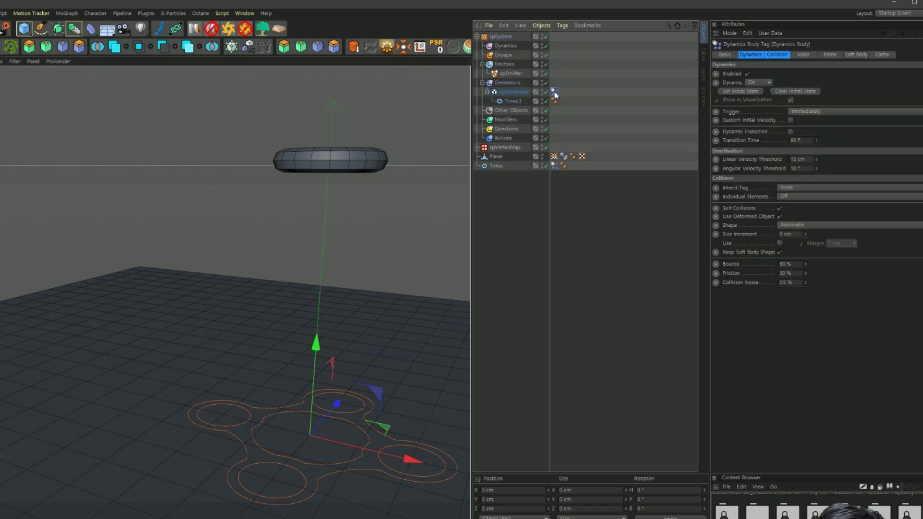
left_click(777, 54)
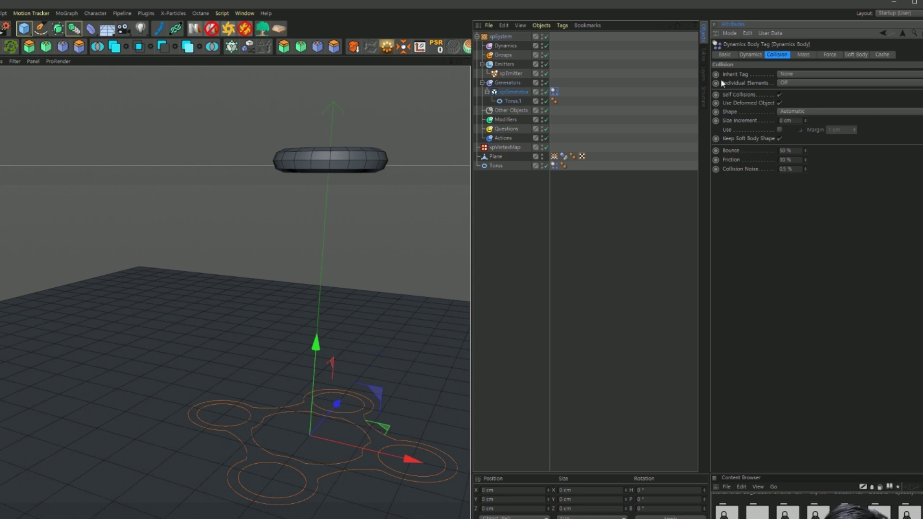
left_click(805, 82)
left_click(800, 103)
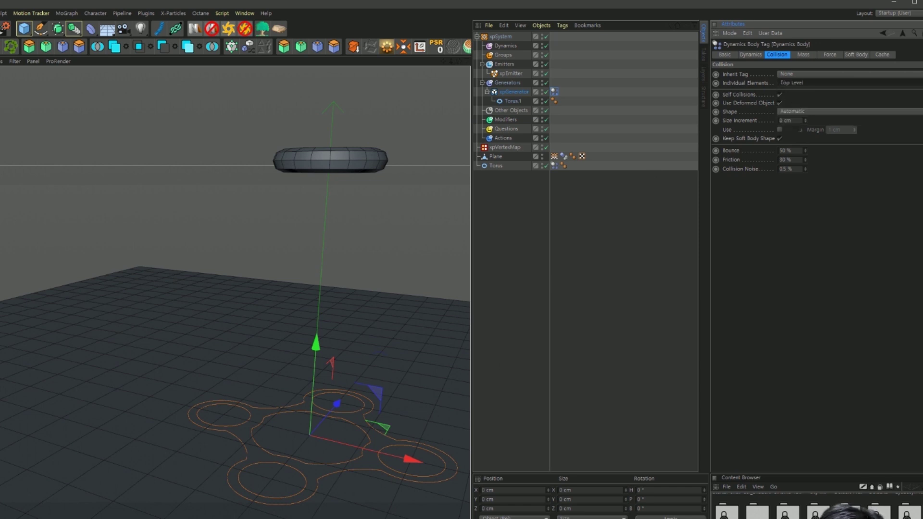
key("F8")
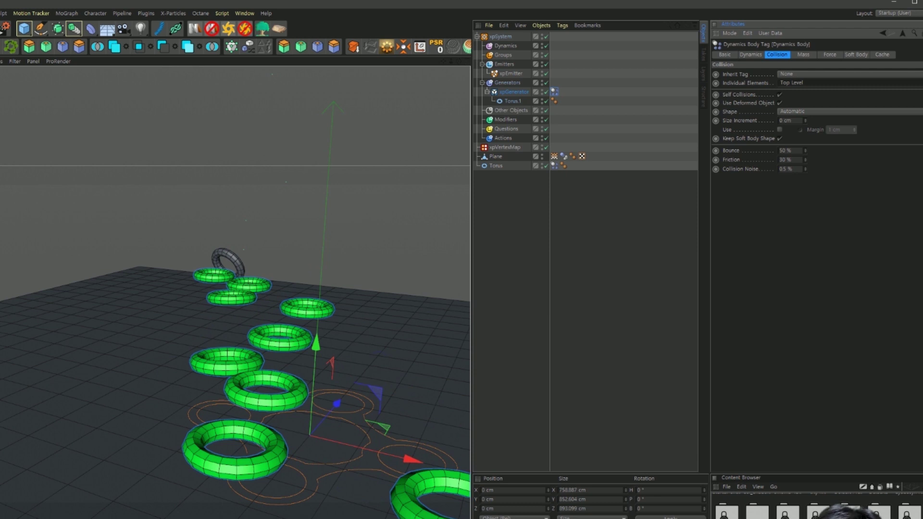
key("shift+f")
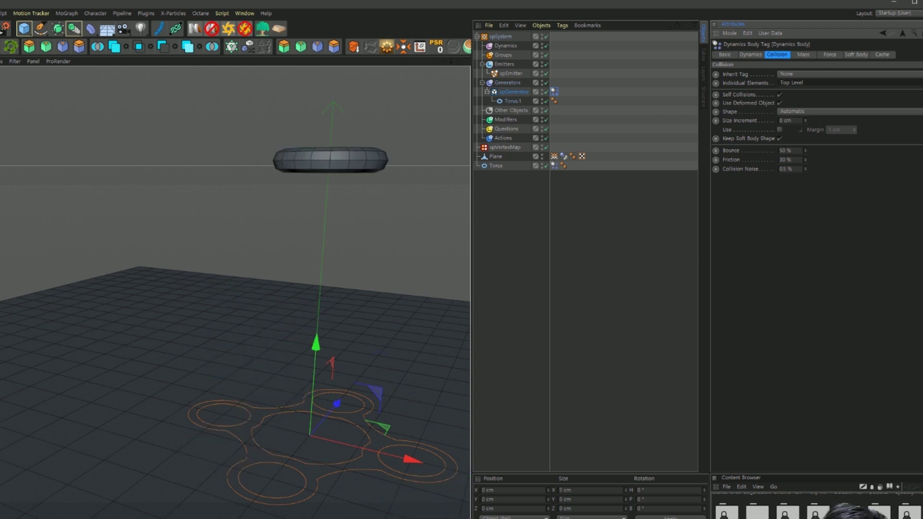
Zoom out and orbit to a top-down view of the emitter and torus
scroll(340, 330, "down", 4)
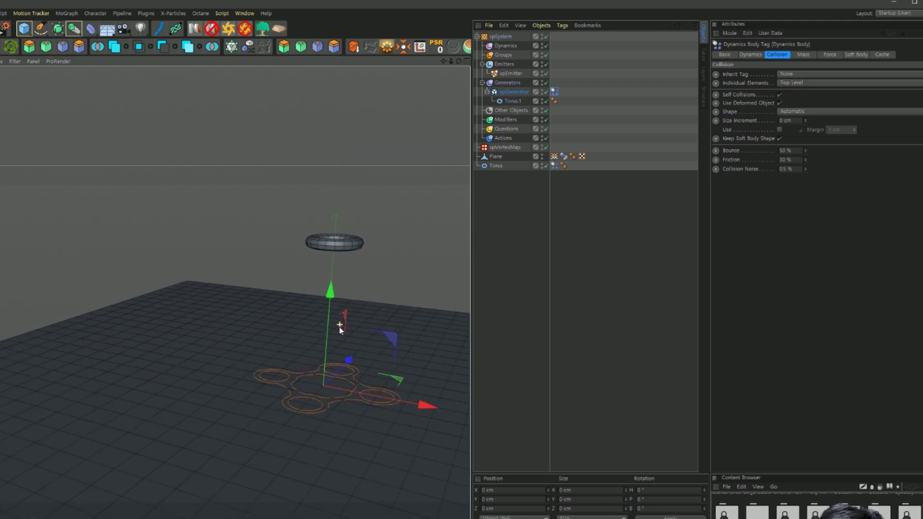
scroll(344, 353, "down", 2)
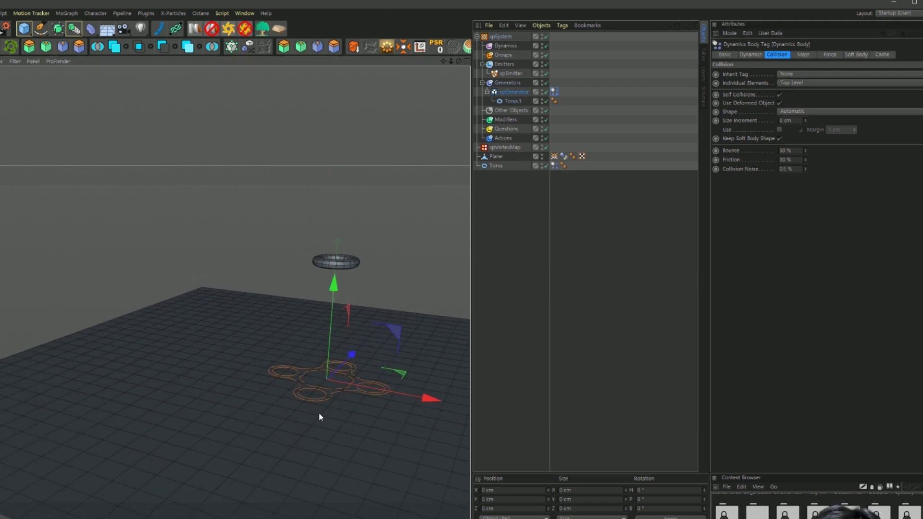
mouse_move(329, 398)
left_mouse_down("alt")
mouse_move(276, 420)
mouse_move(343, 450)
mouse_move(360, 426)
mouse_move(285, 393)
left_mouse_up("alt")
Add a Cube and stretch it to about 1408 by 1454 cm along X and Z
left_click(24, 28)
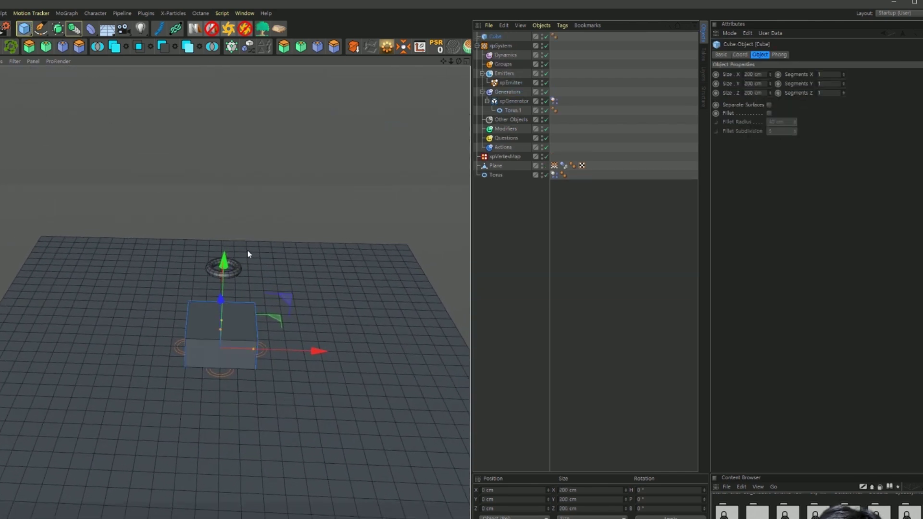
left_click_drag(254, 350, 458, 378)
mouse_move(221, 331)
left_mouse_down()
mouse_move(212, 423)
mouse_move(233, 263)
mouse_move(270, 243)
left_mouse_up()
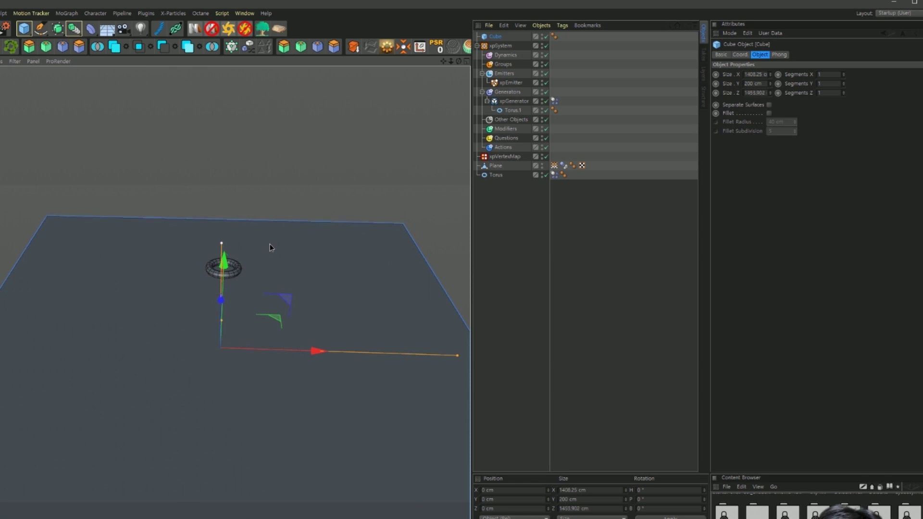
Convert the cube to a polygon object and delete its top face to open the box
left_click(494, 37)
key("c")
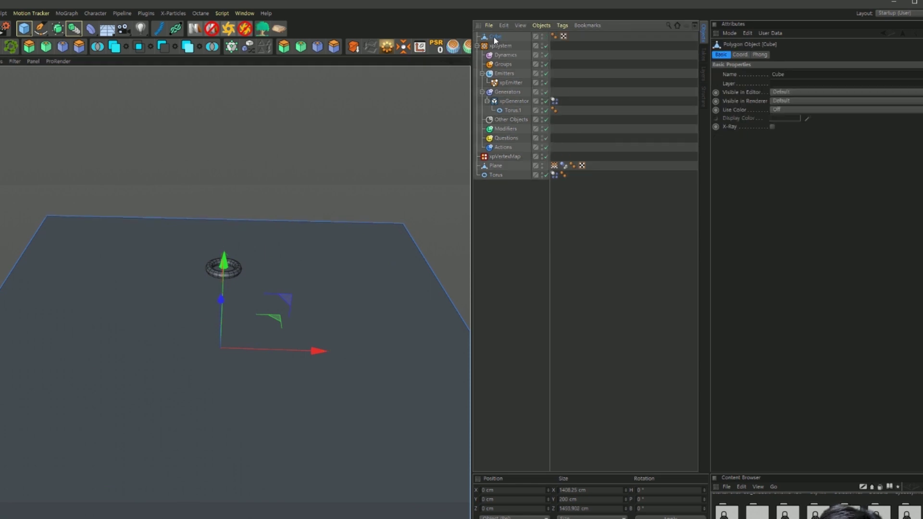
left_click(117, 365)
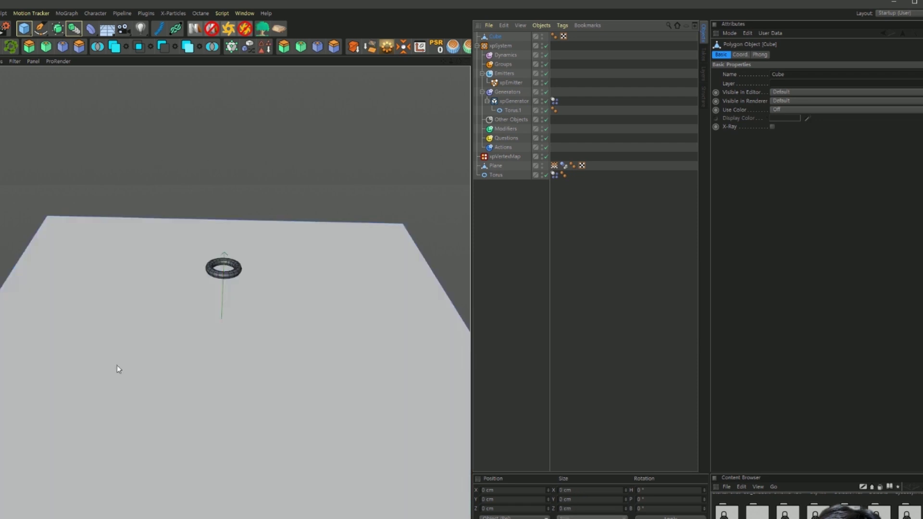
key("Delete")
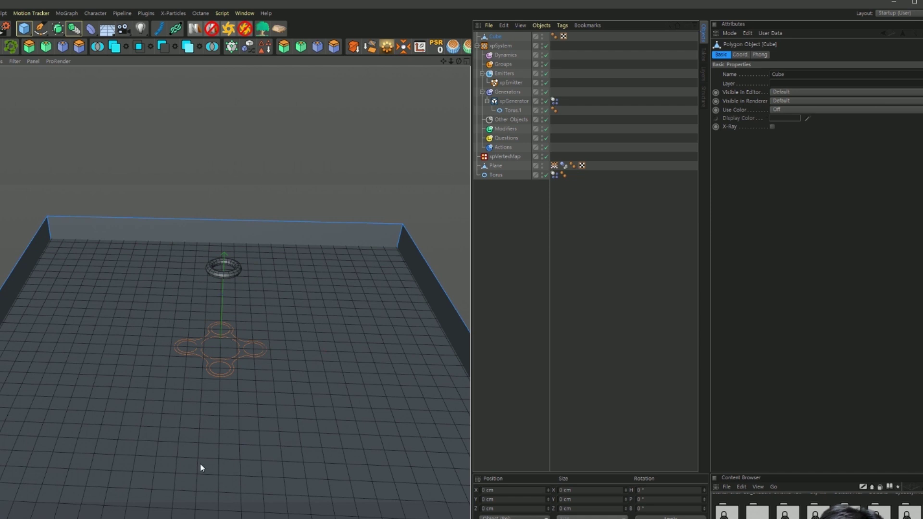
Raise the open box about 100 cm so its floor rests on the ground
scroll(216, 385, "up", 10)
left_click(212, 510)
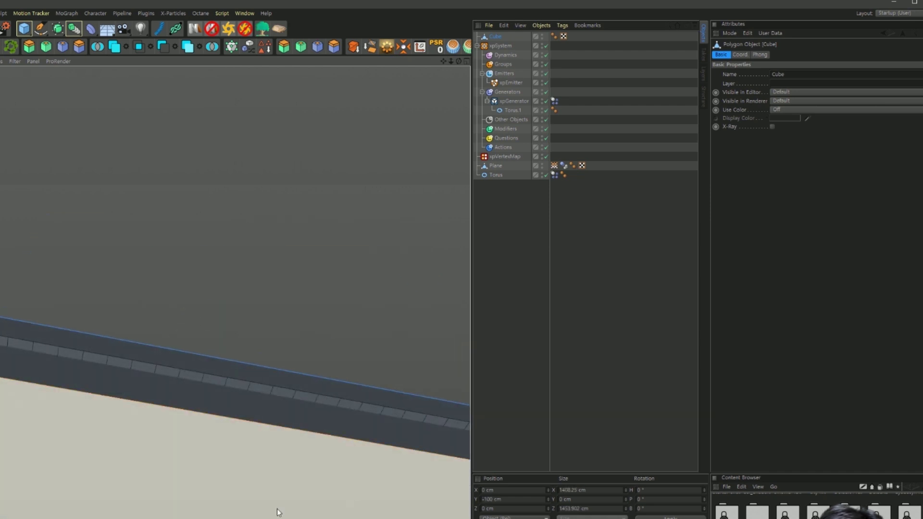
left_click(347, 260)
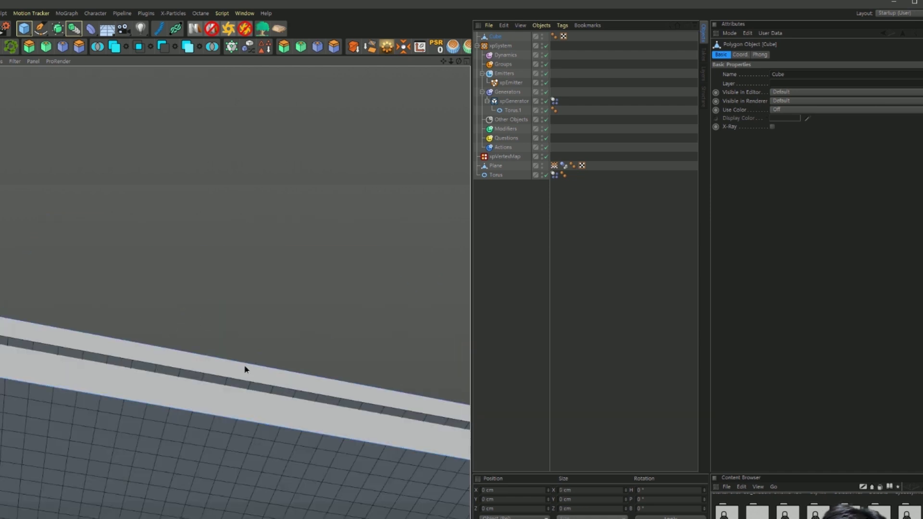
scroll(247, 361, "down", 5)
scroll(235, 377, "up", 4)
left_click(230, 386)
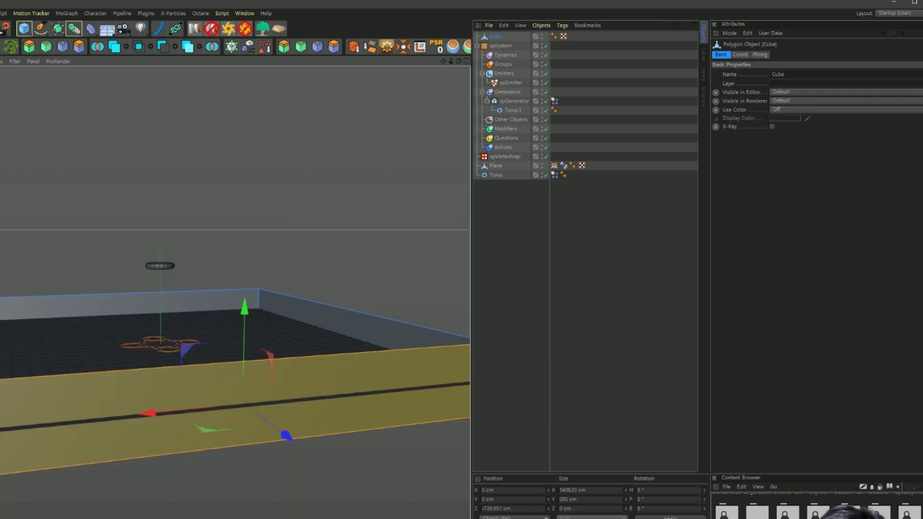
mouse_move(162, 240)
left_mouse_down()
mouse_move(174, 212)
mouse_move(139, 327)
mouse_move(180, 427)
mouse_move(193, 398)
left_mouse_up()
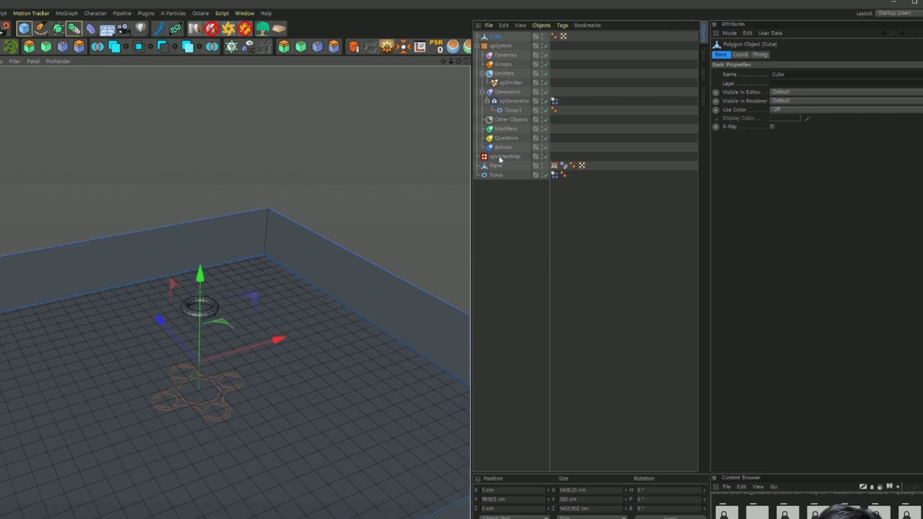
Copy the Plane's Dynamics Body tag onto the Cube and play the simulation to watch the torus drop
left_click(563, 166)
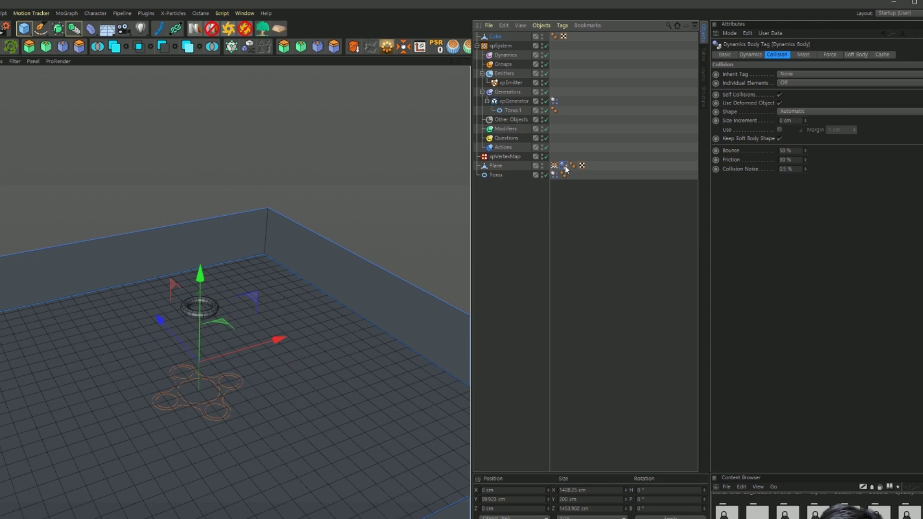
left_click_drag(516, 38, 519, 37, "ctrl")
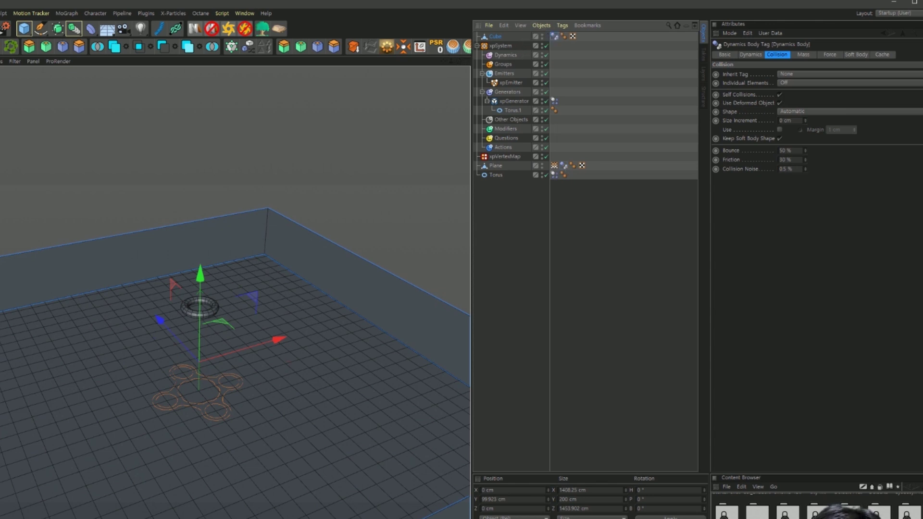
key("F8")
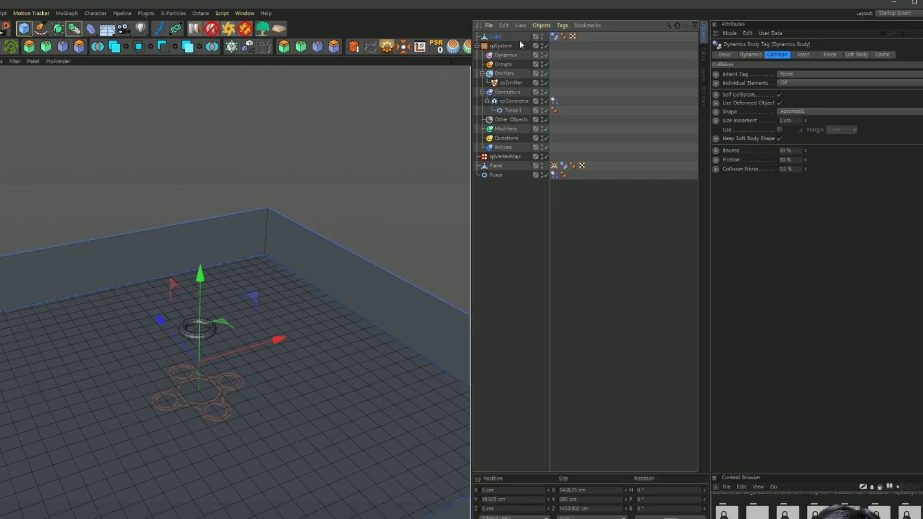
mouse_move(288, 382)
left_mouse_down("alt")
mouse_move(233, 343)
mouse_move(273, 327)
left_mouse_up("alt")
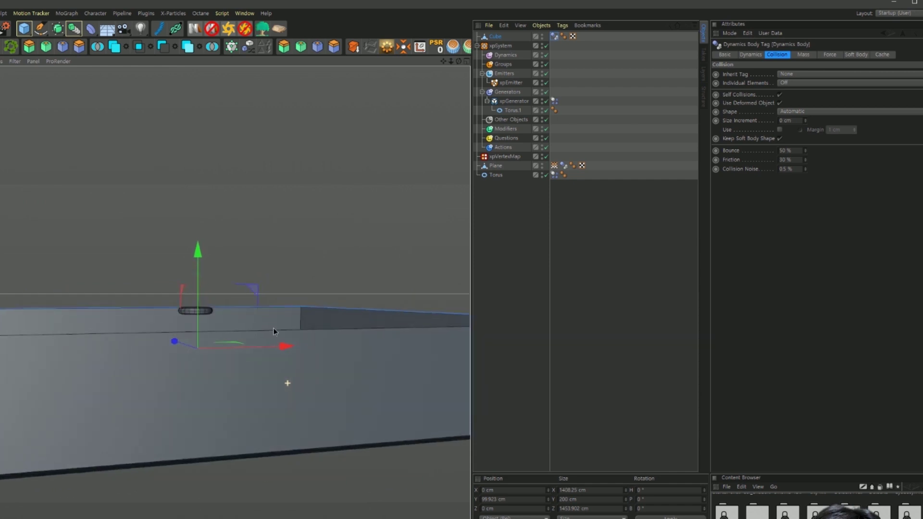
mouse_move(186, 308)
left_mouse_down("alt")
mouse_move(166, 408)
mouse_move(237, 386)
left_mouse_up("alt")
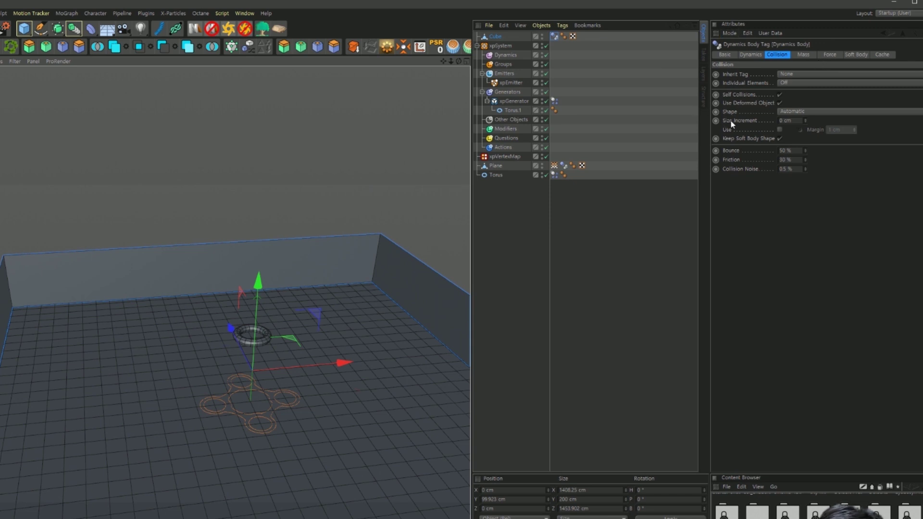
Set the Cube's Dynamics Body Collision Shape to Static Mesh
left_click(813, 112)
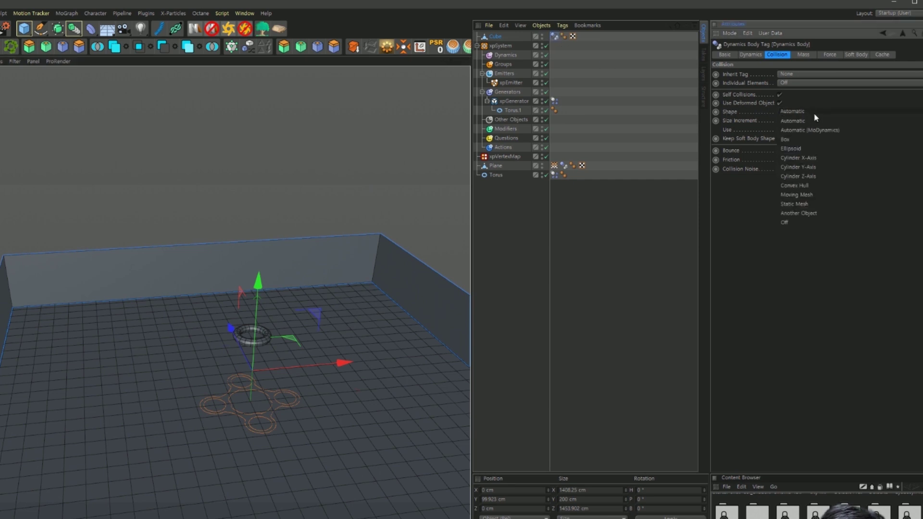
left_click(817, 204)
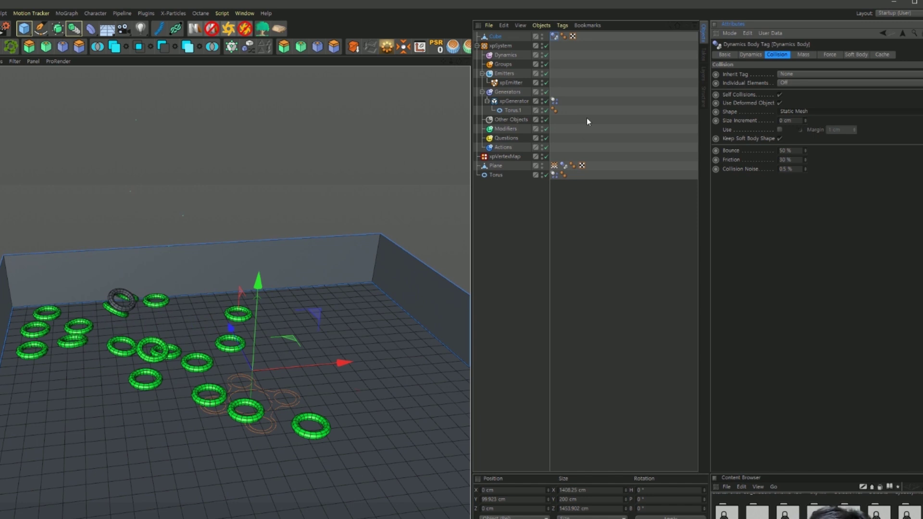
Switch the xpGenerator Dynamics Body tag to Custom Mass and set Mass to 3
left_click(555, 101)
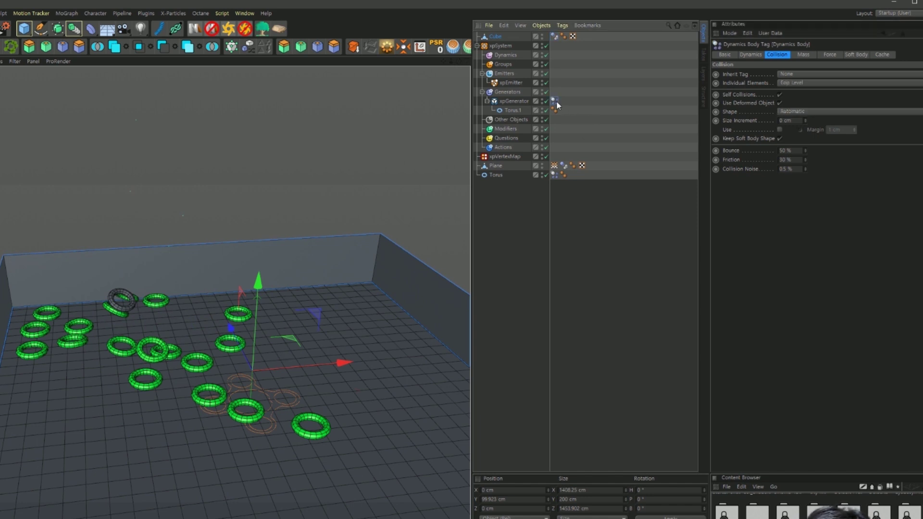
left_click(803, 55)
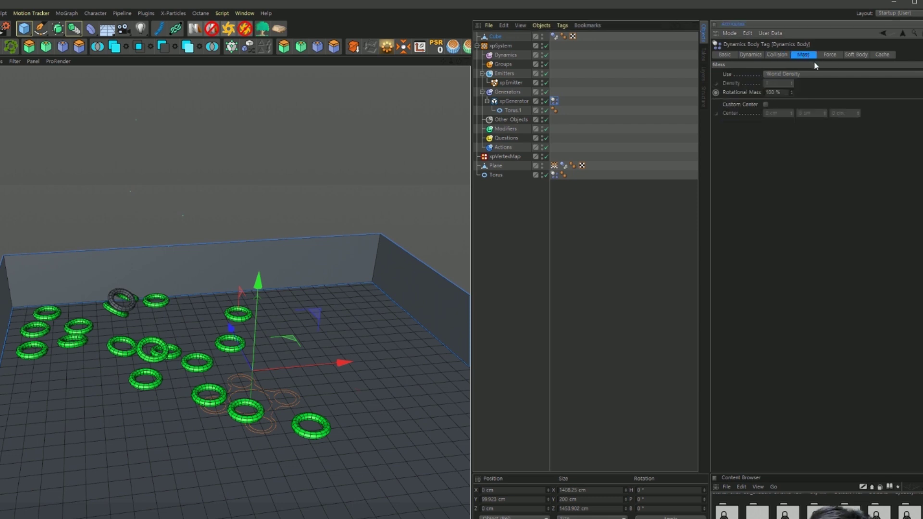
left_click(804, 73)
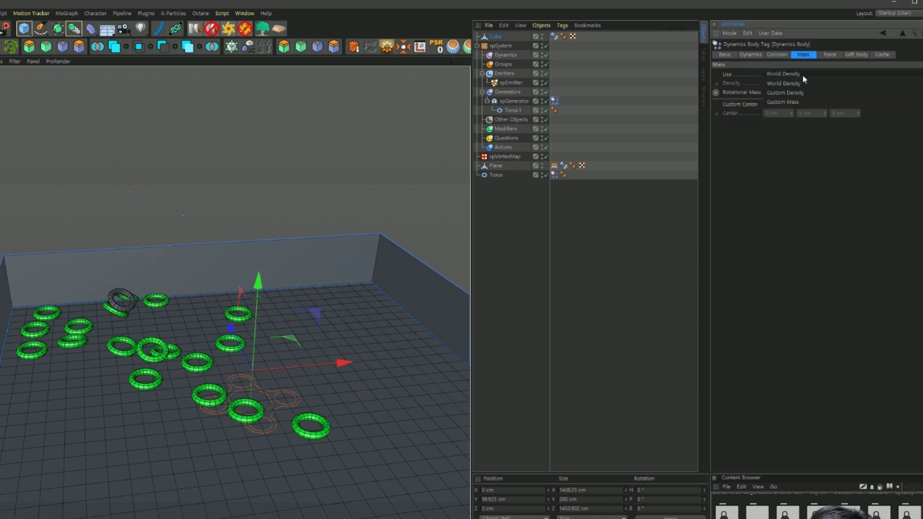
left_click(786, 102)
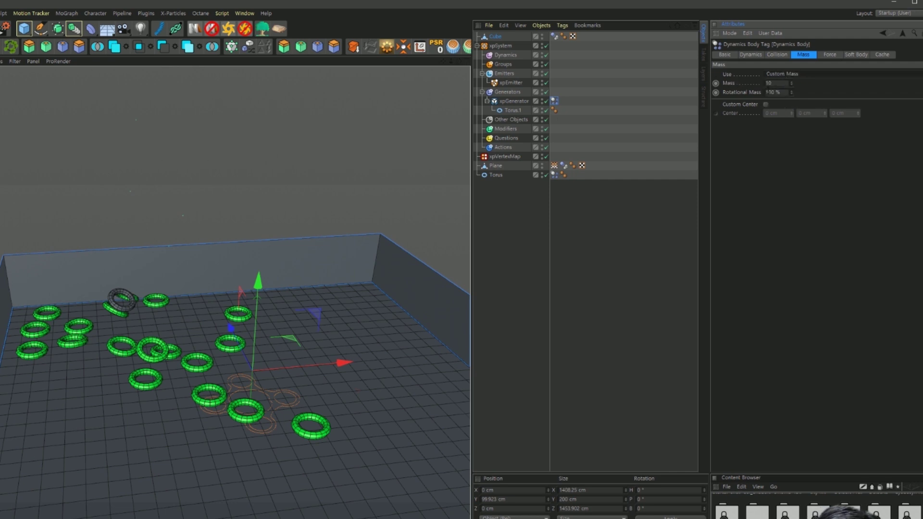
key("shift+f")
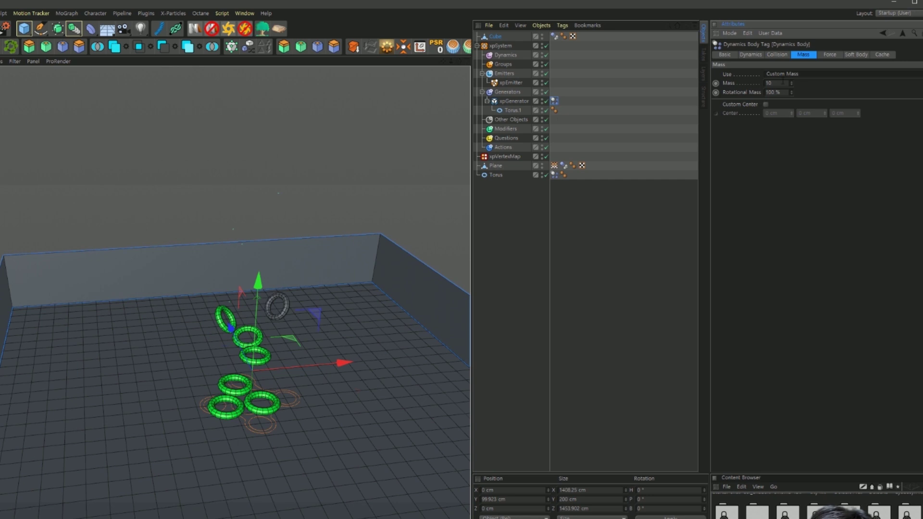
left_click(771, 83)
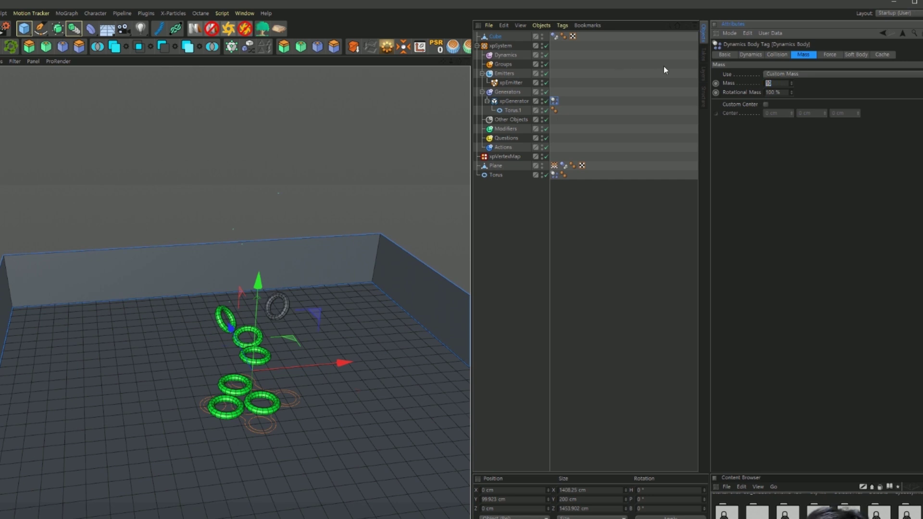
type("3")
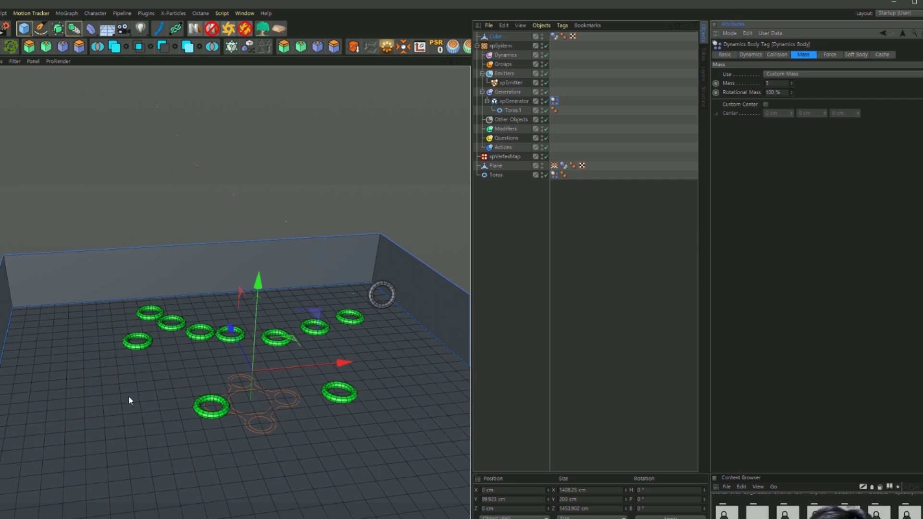
Show the Torus's Dynamics Body Collision settings and rewind the simulation to frame 0
left_click(554, 176)
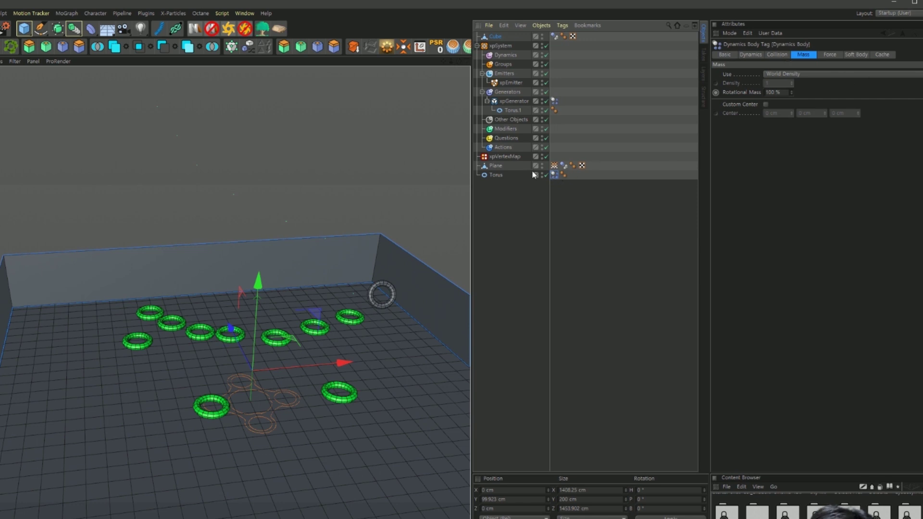
left_click(779, 55)
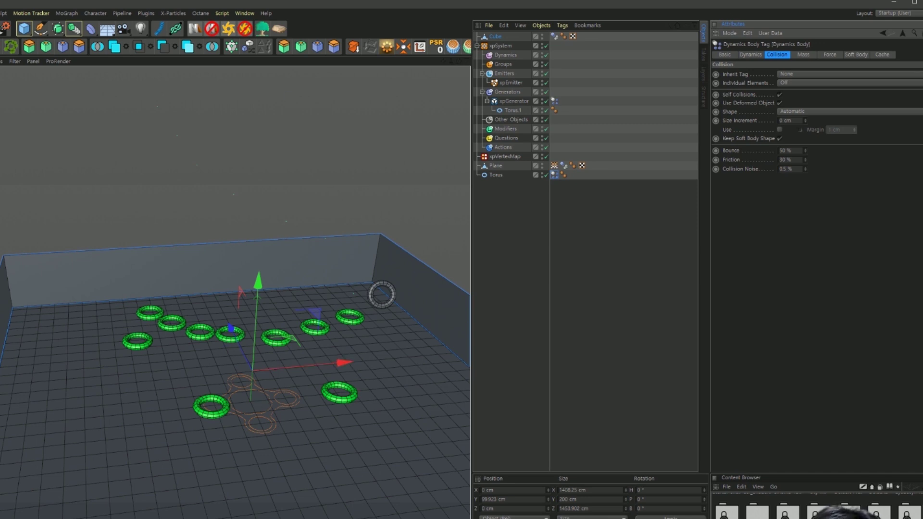
key("shift+f")
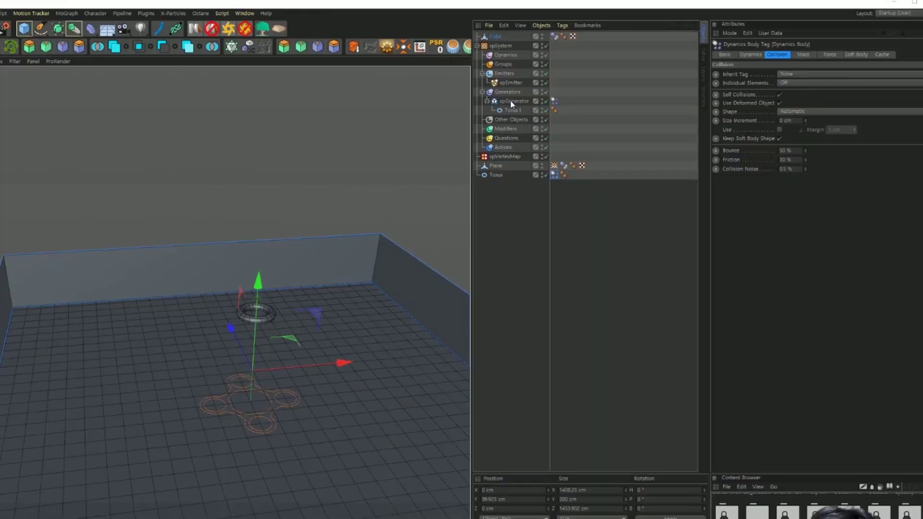
Add a Camera with a Target tag aimed at the Torus, then play the simulation
left_click(126, 32)
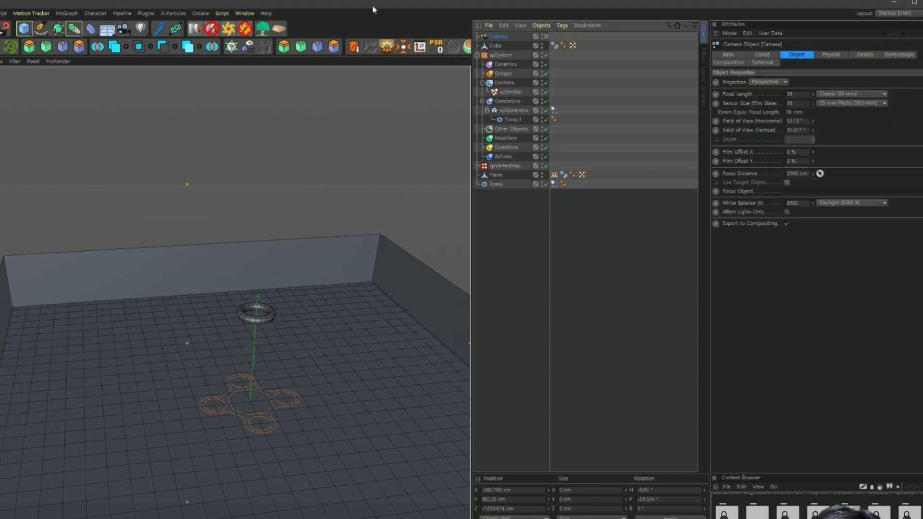
scroll(324, 322, "up", 3)
scroll(327, 321, "up", 2)
scroll(339, 320, "up", 2)
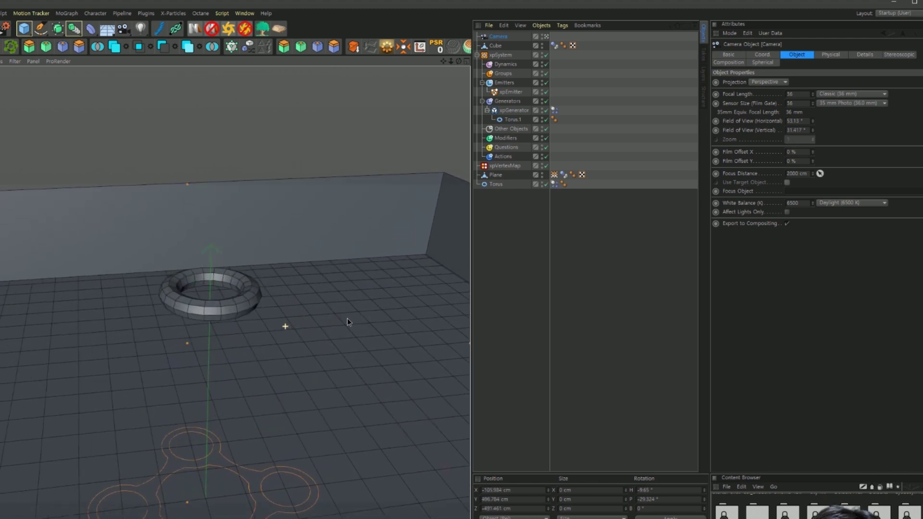
right_click(502, 38)
mouse_move(548, 40)
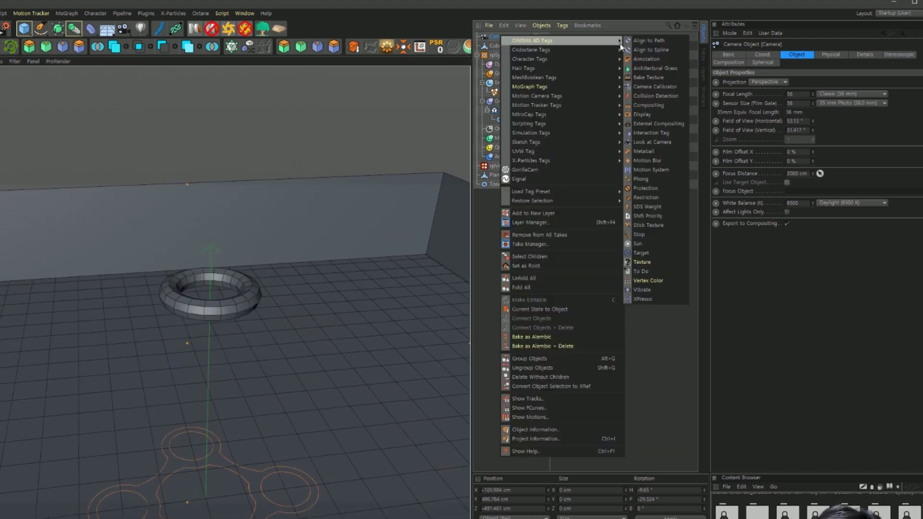
left_click(645, 253)
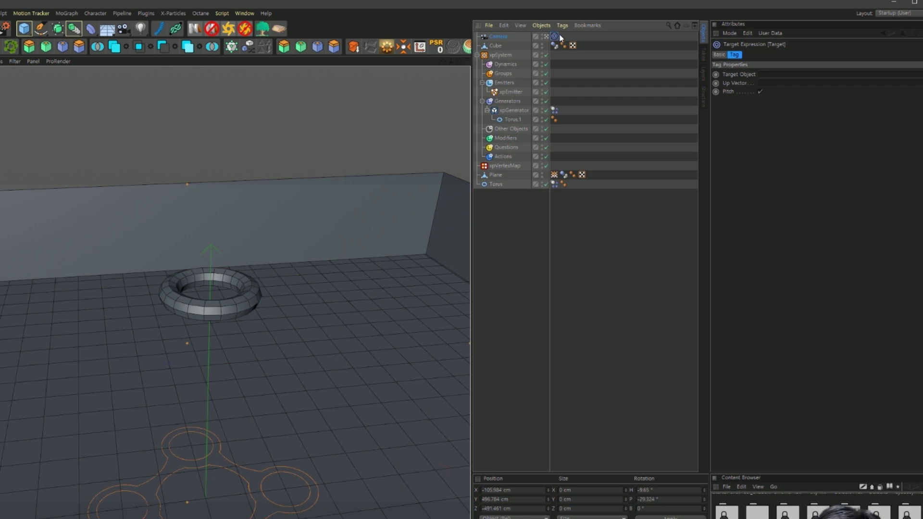
left_click(492, 186)
left_click_drag(492, 189, 779, 74)
key("F8")
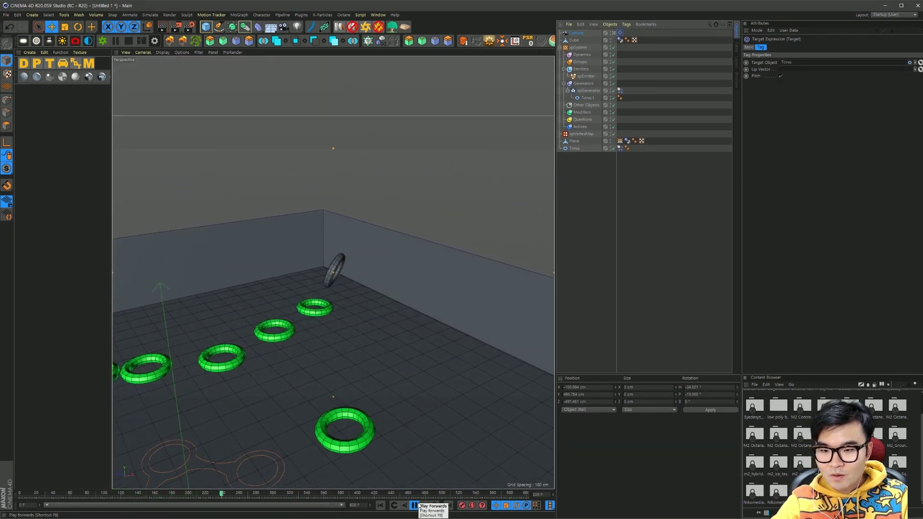
Stop playback and rewind the timeline to frame 0
left_click(415, 505)
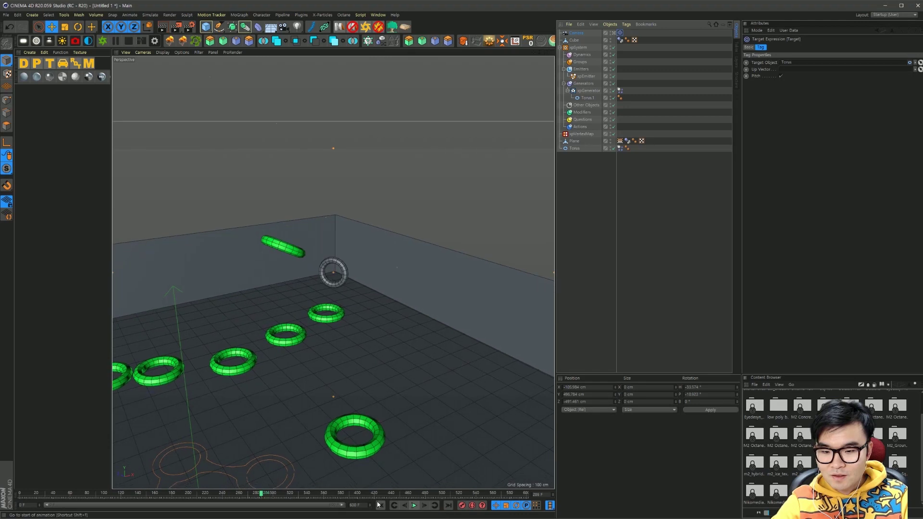
left_click(381, 505)
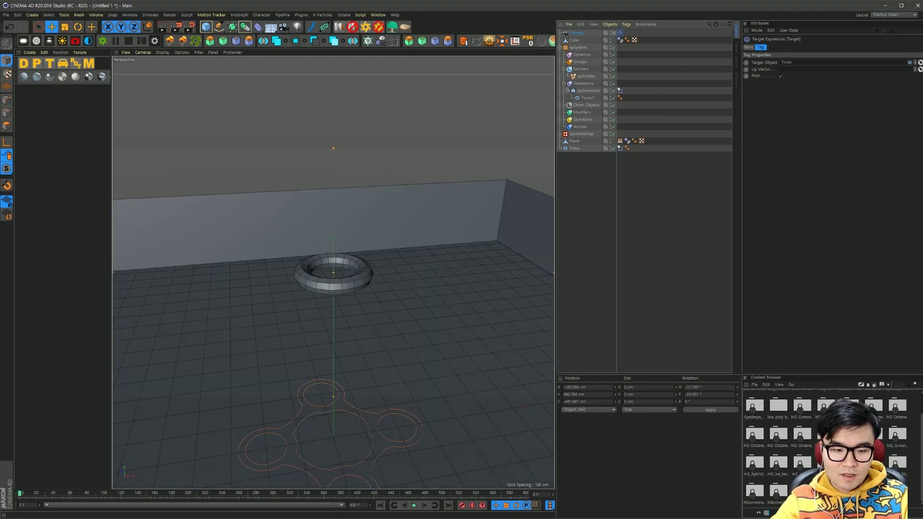
left_click(909, 384)
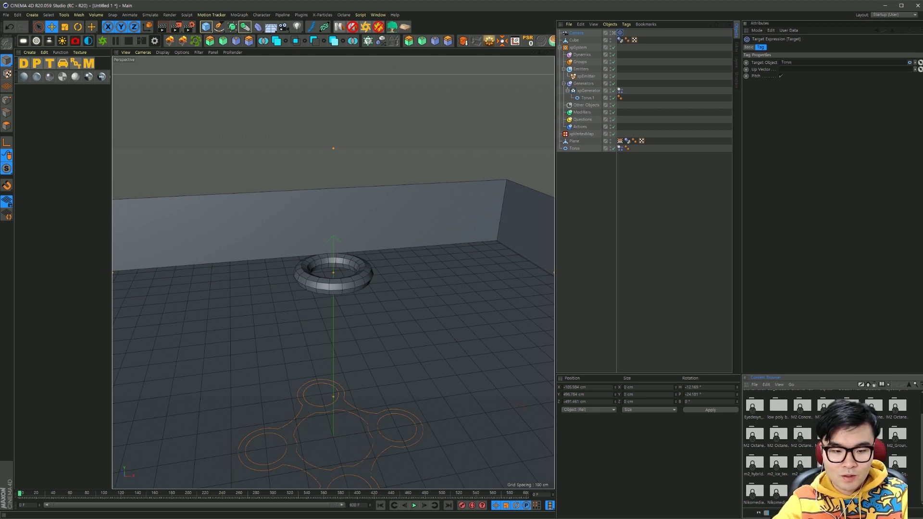
Apply Marble 09 to the Torus with Cubic projection and preview the simulation
double_click(802, 462)
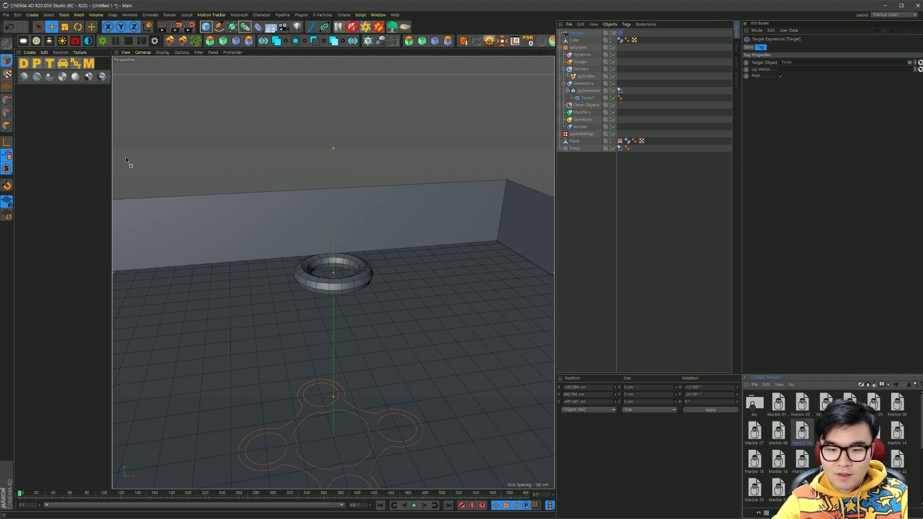
left_click_drag(126, 160, 126, 160)
left_click_drag(22, 94, 579, 150)
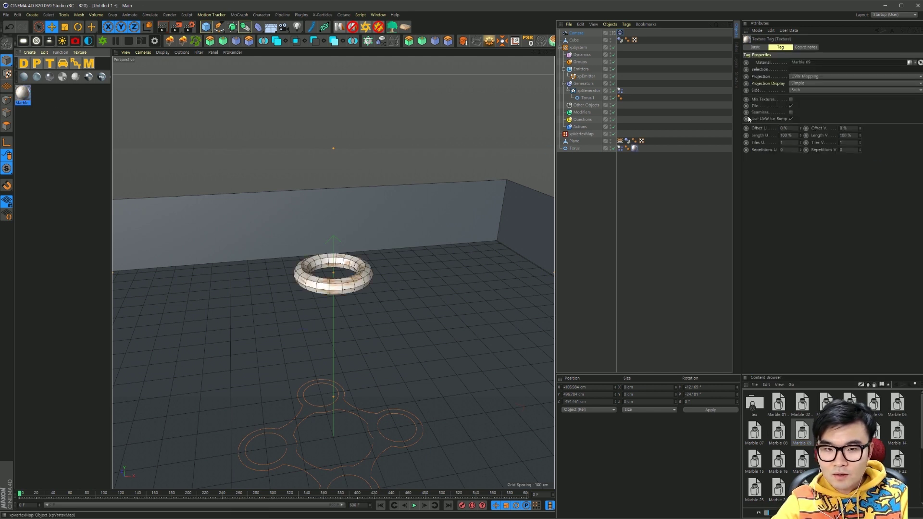
left_click(844, 76)
left_click(816, 110)
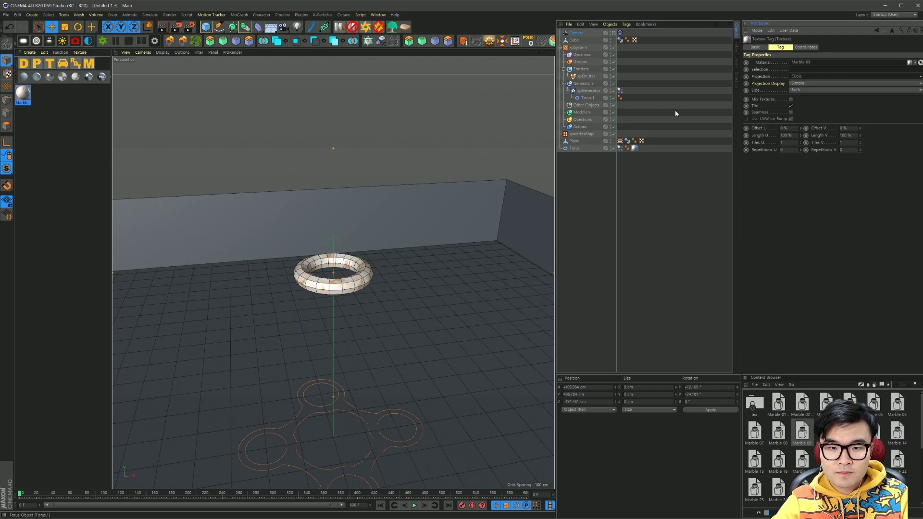
left_click(413, 507)
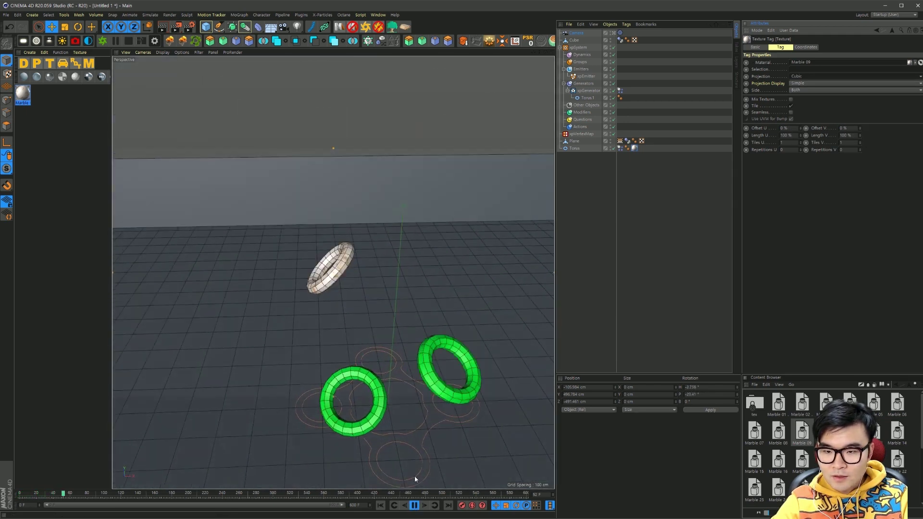
left_click(415, 506)
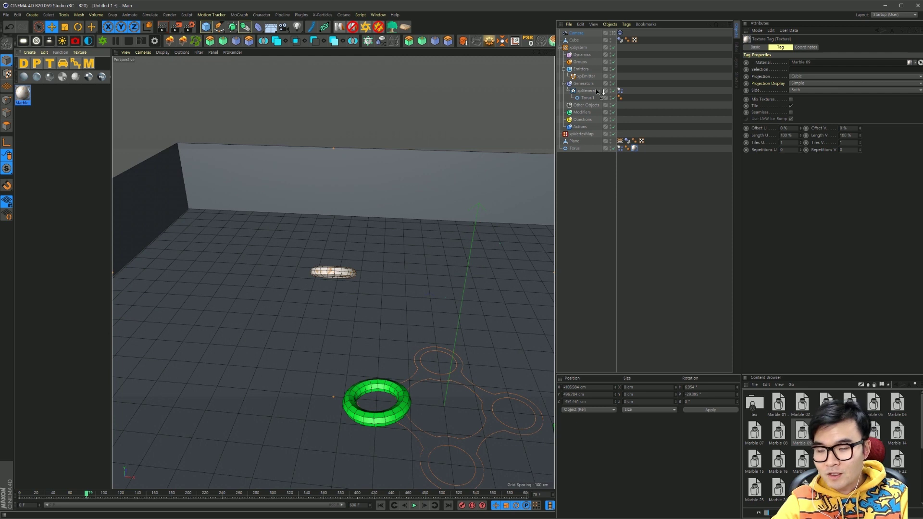
Apply Marble 09 to the xpGenerator's clones with Cubic projection
left_click_drag(598, 92, 599, 91)
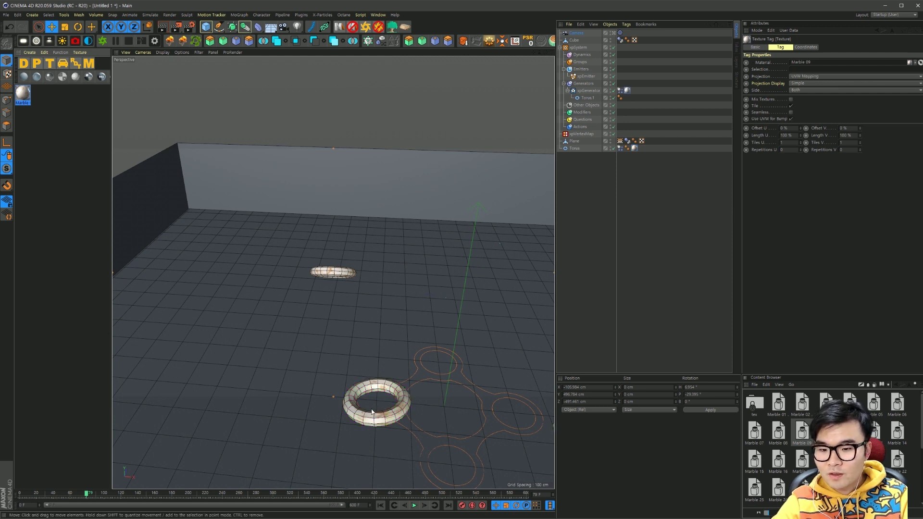
left_click(810, 81)
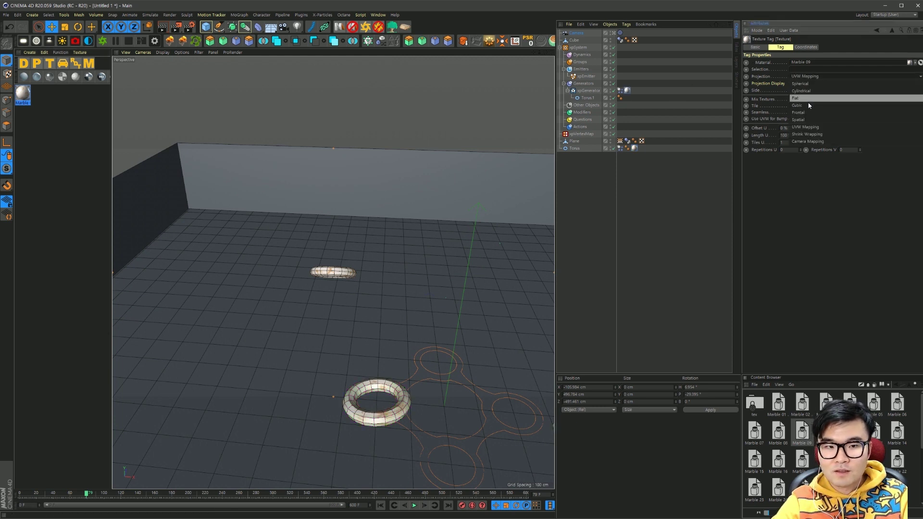
left_click(813, 104)
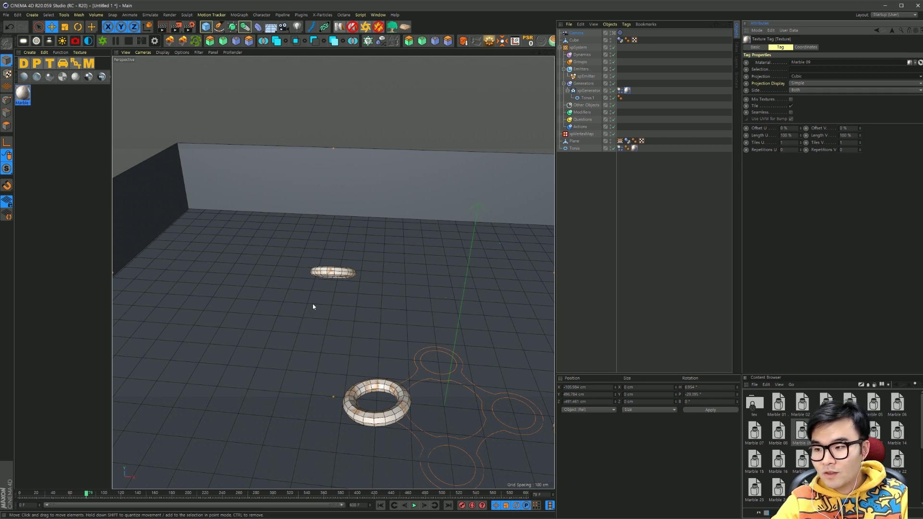